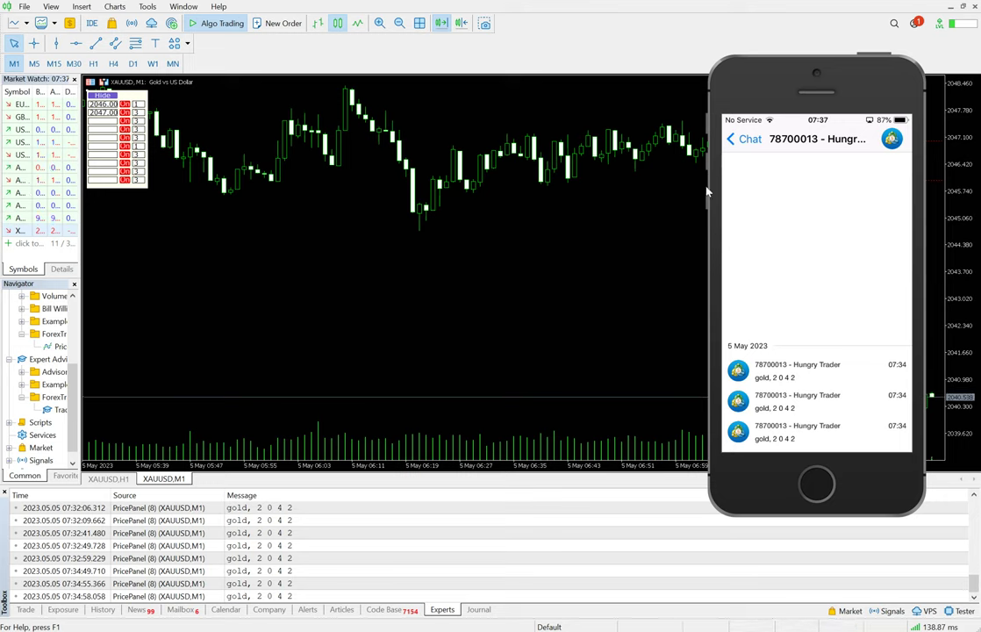
Open the input settings of the PricePanel (8) indicator on the XAUUSD M1 chart and enlarge the dialog to show all variables.
{"action": "right_click", "coordinate": [503, 262]}
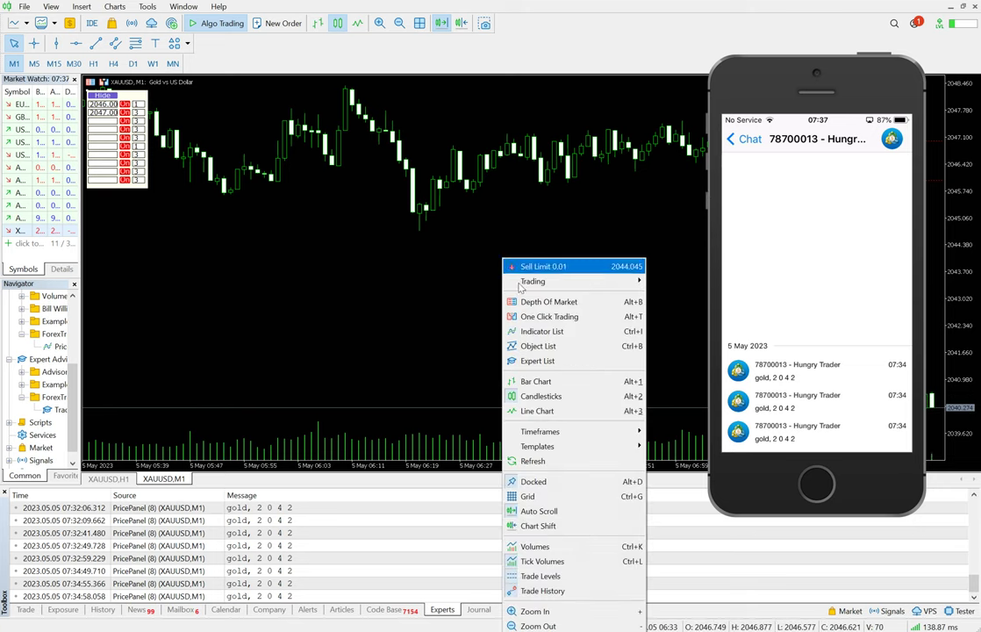
{"action": "left_click", "coordinate": [527, 331]}
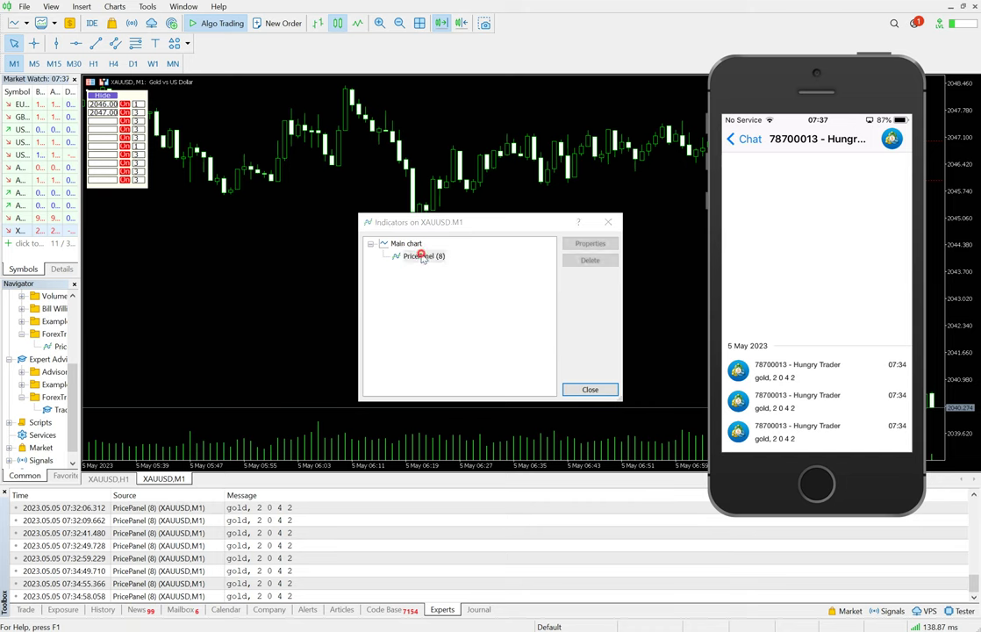
{"action": "double_click", "coordinate": [422, 256]}
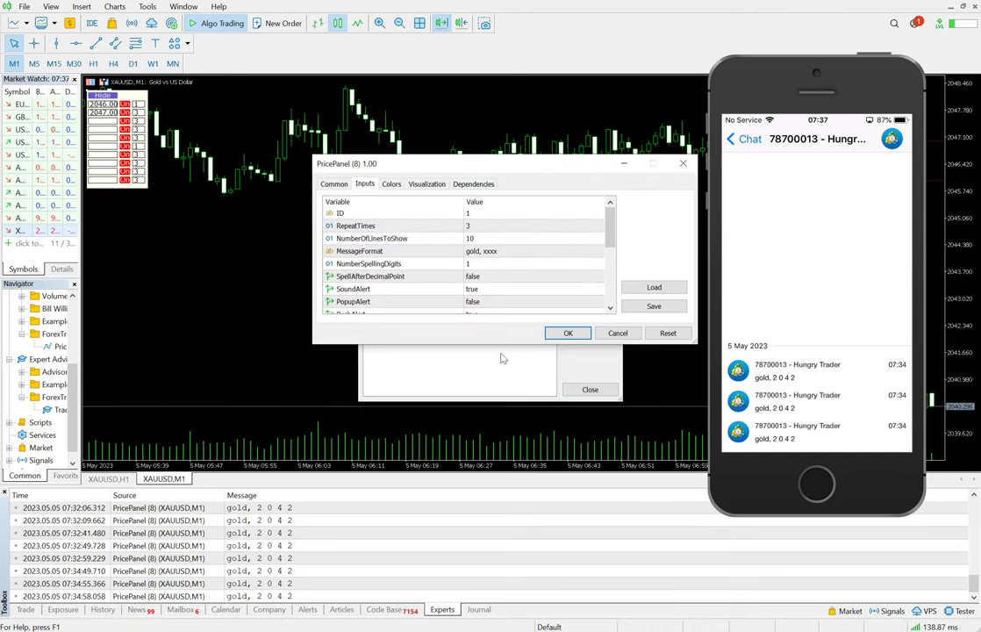
{"action": "left_click_drag", "start_coordinate": [501, 343], "coordinate": [509, 500]}
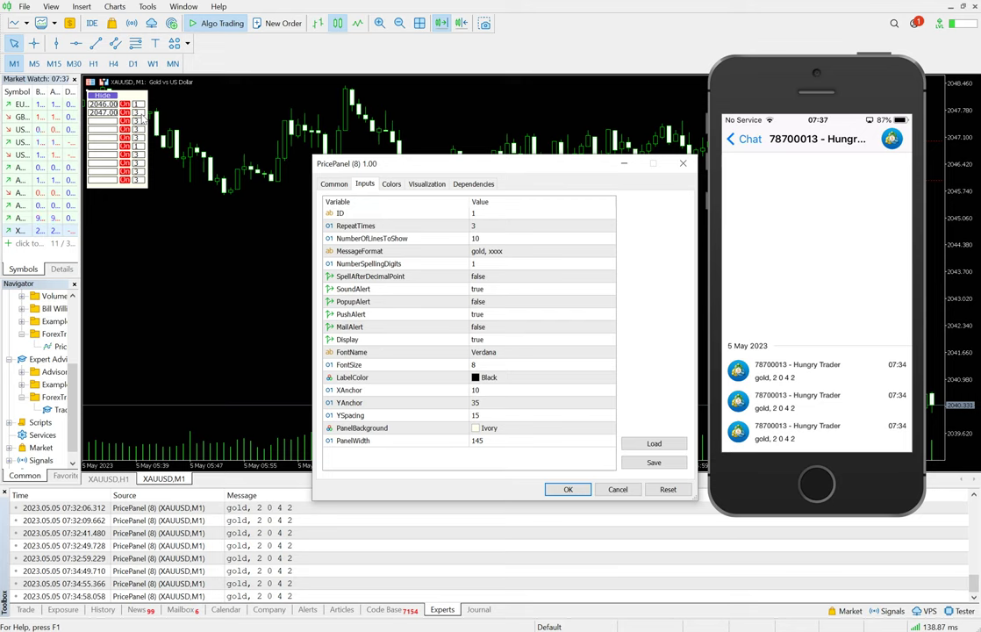
Circle the price panel, the display settings and the MessageFormat value with the annotation pen, and clear the annotations.
{"action": "key", "text": "ctrl+shift+3"}
{"action": "mouse_move", "coordinate": [92, 93]}
{"action": "left_mouse_down"}
{"action": "mouse_move", "coordinate": [76, 132]}
{"action": "mouse_move", "coordinate": [86, 98]}
{"action": "left_mouse_up"}
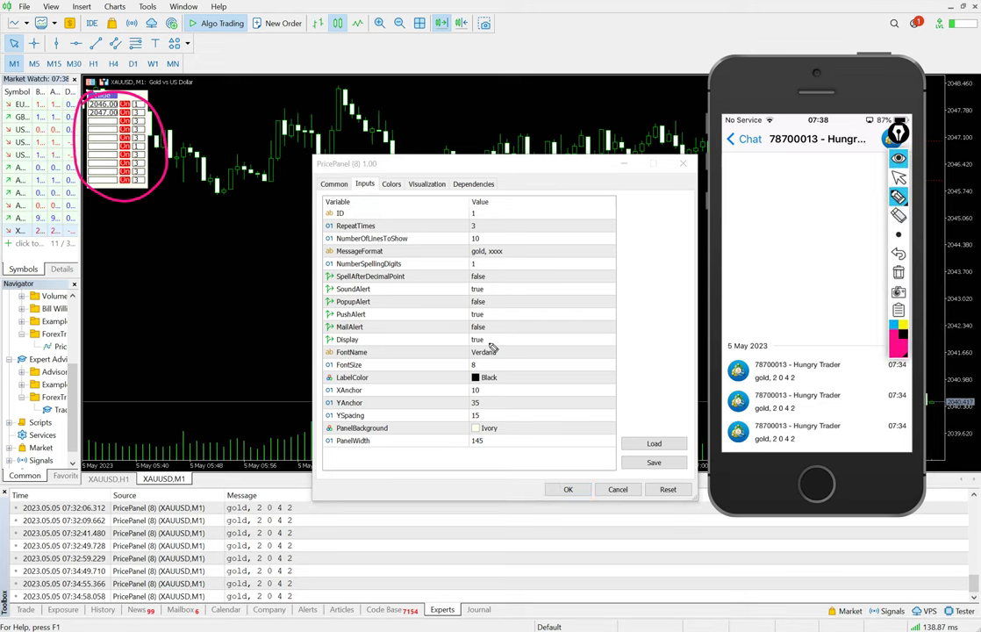
{"action": "mouse_move", "coordinate": [458, 345]}
{"action": "left_mouse_down"}
{"action": "mouse_move", "coordinate": [451, 401]}
{"action": "mouse_move", "coordinate": [487, 326]}
{"action": "mouse_move", "coordinate": [450, 346]}
{"action": "left_mouse_up"}
{"action": "left_click_drag", "start_coordinate": [471, 257], "coordinate": [503, 254]}
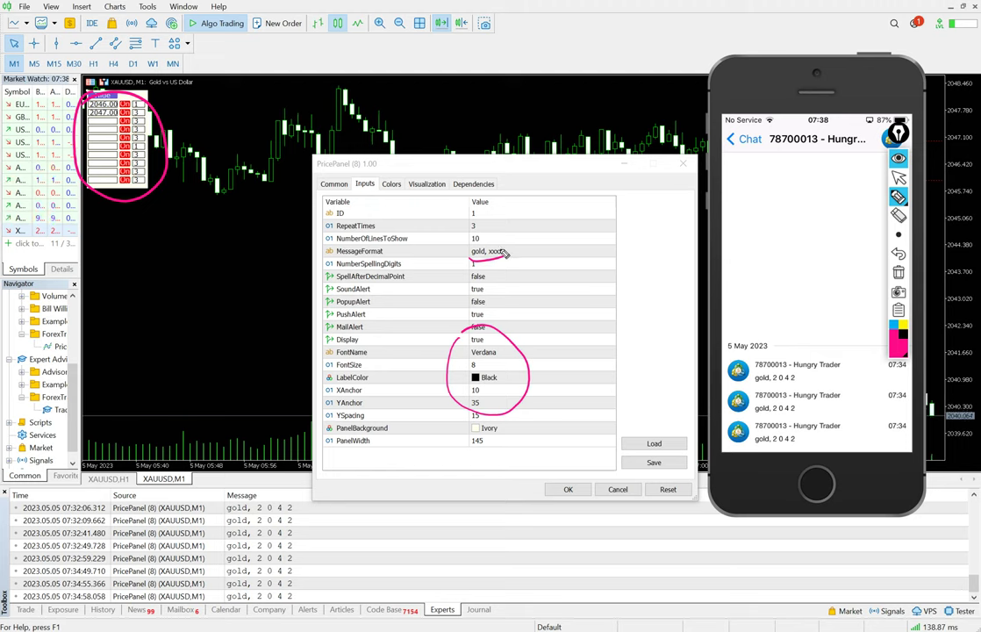
{"action": "mouse_move", "coordinate": [479, 237]}
{"action": "left_mouse_down"}
{"action": "mouse_move", "coordinate": [456, 261]}
{"action": "mouse_move", "coordinate": [477, 275]}
{"action": "left_mouse_up"}
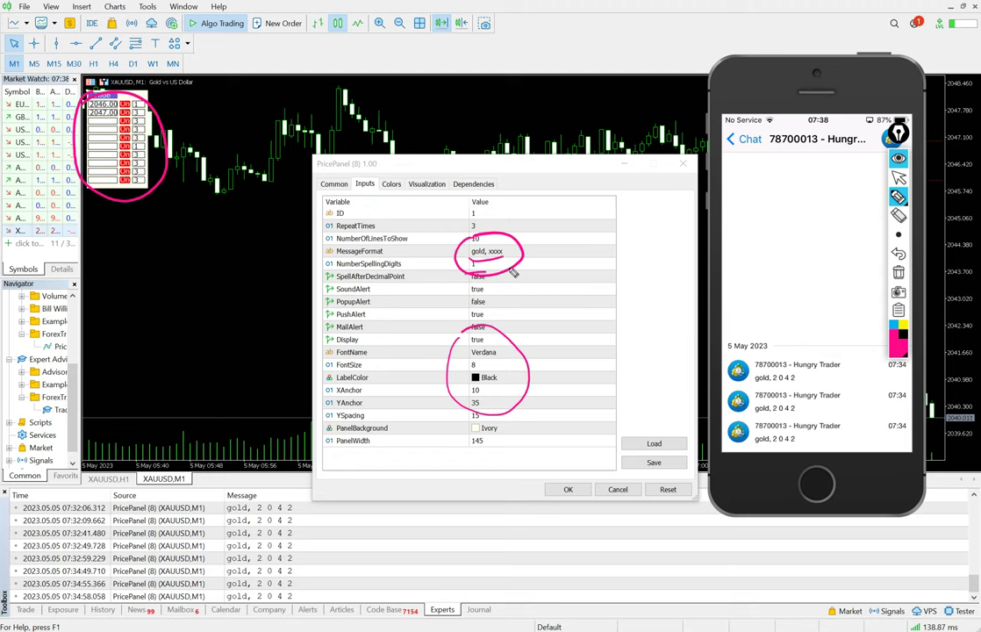
{"action": "key", "text": "ctrl+shift+7"}
{"action": "key", "text": "ctrl+shift+2"}
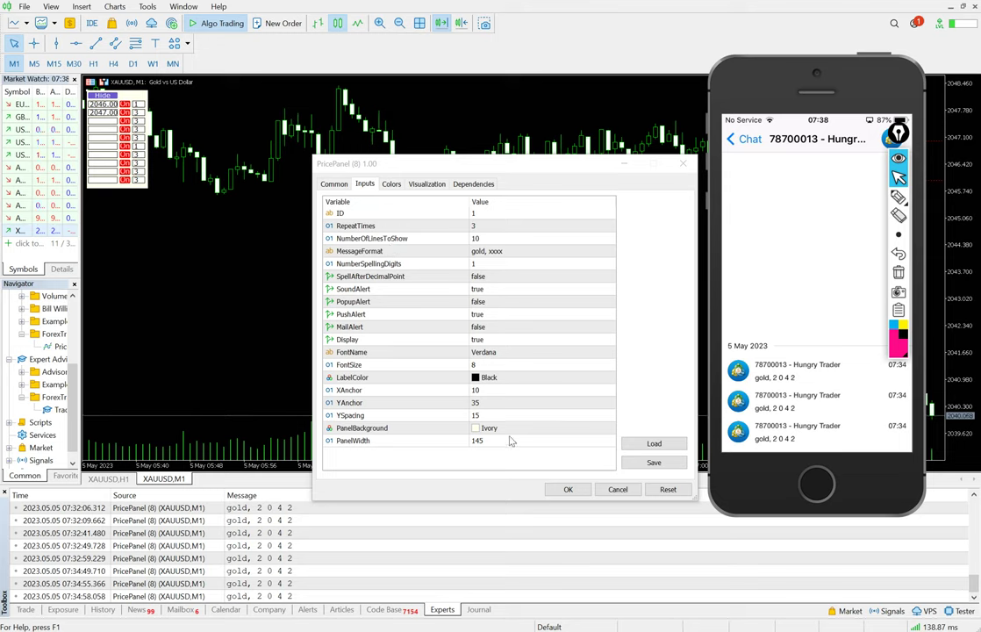
Try to mark the current price on the chart's price scale with the annotation pen.
{"action": "key", "text": "ctrl+shift+3"}
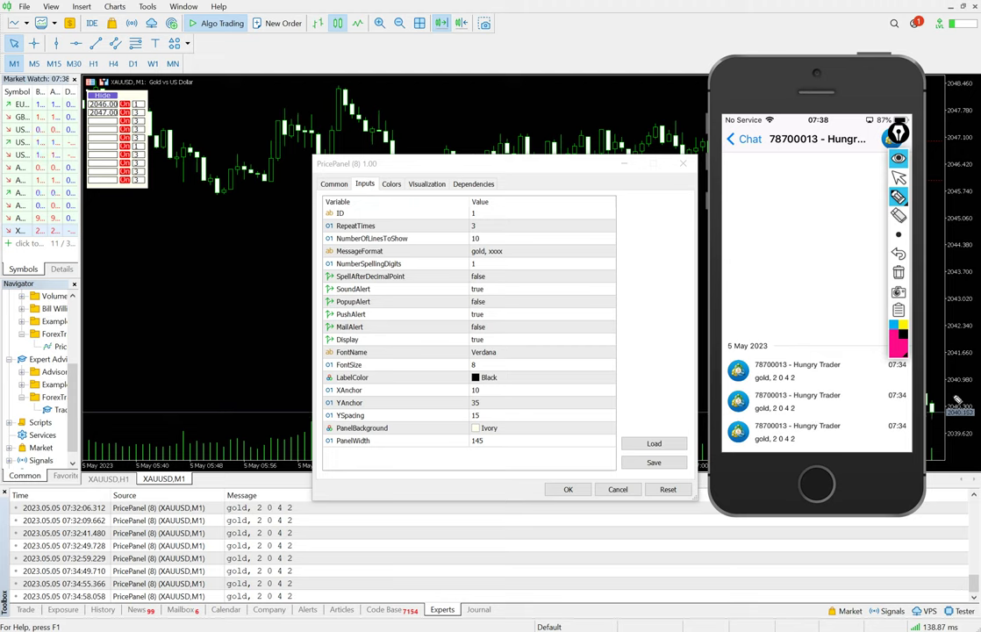
{"action": "left_click_drag", "start_coordinate": [956, 400], "coordinate": [979, 425]}
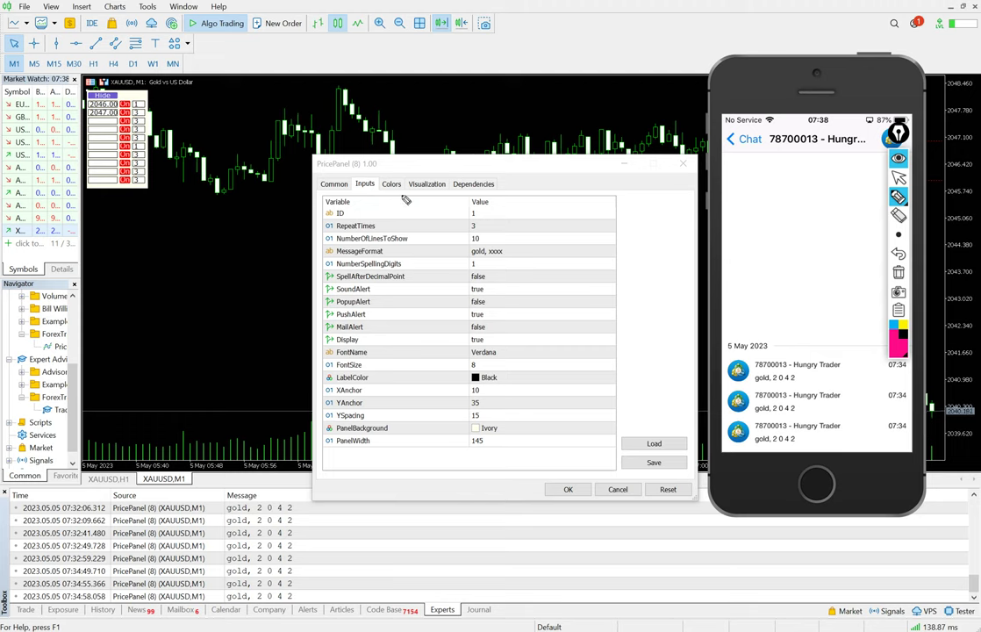
{"action": "key", "text": "ctrl+shift+2"}
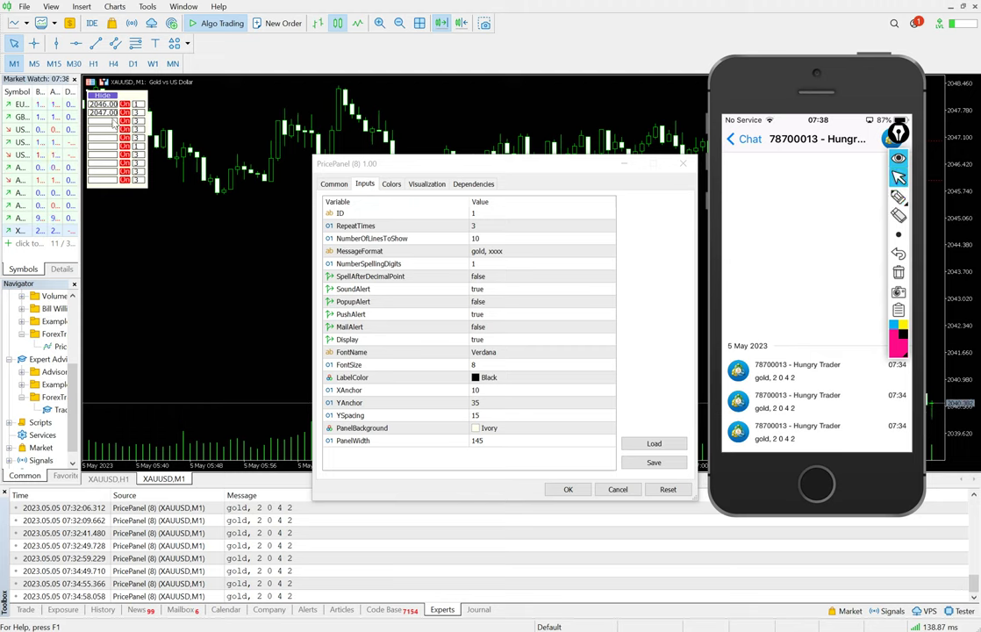
Accept the PricePanel (8) input settings and close the chart's indicator list.
{"action": "left_click", "coordinate": [109, 120]}
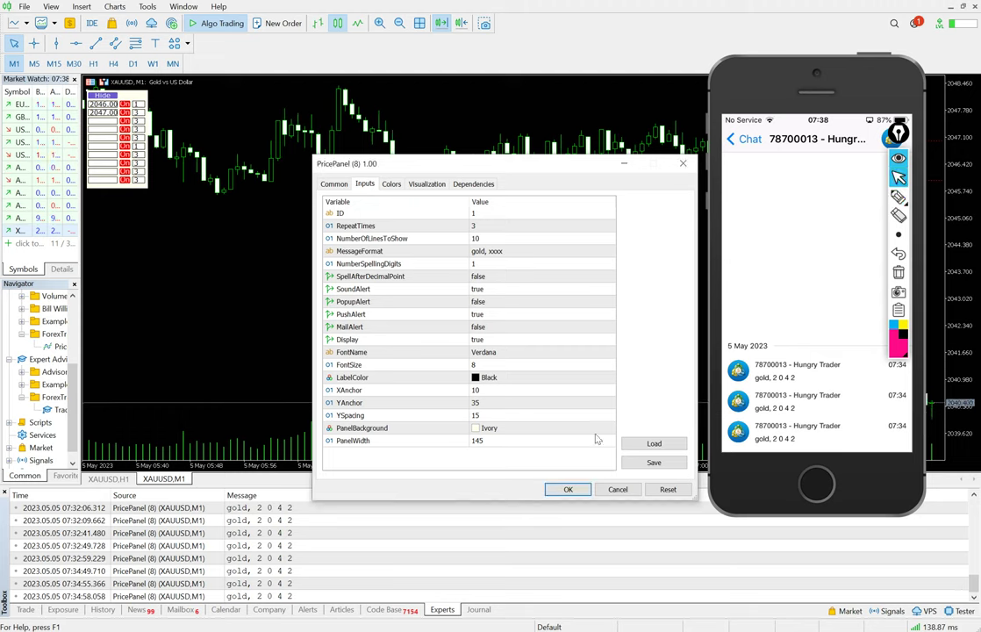
{"action": "left_click", "coordinate": [568, 490]}
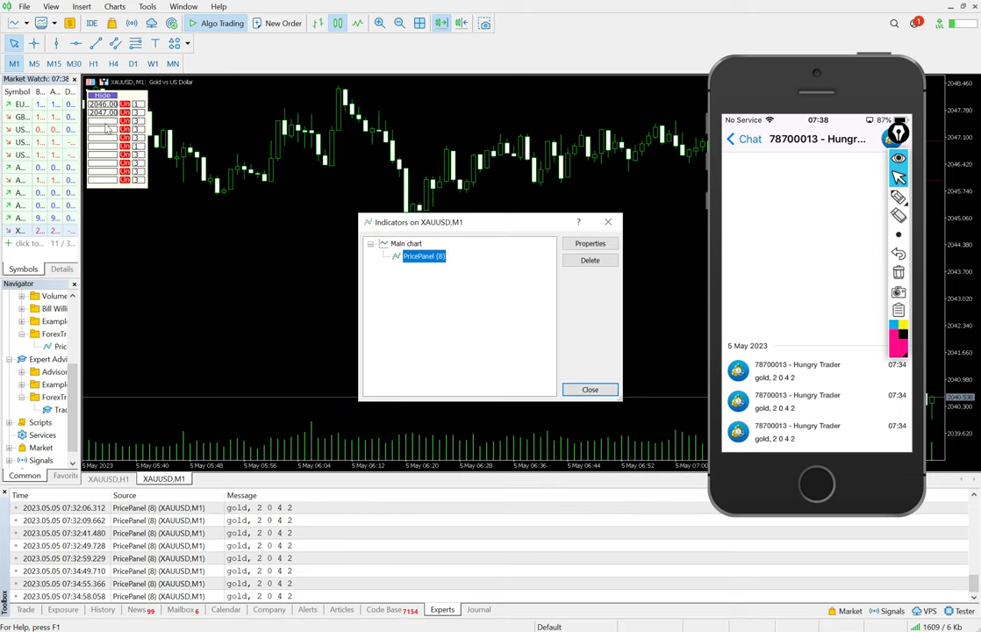
{"action": "left_click", "coordinate": [589, 387]}
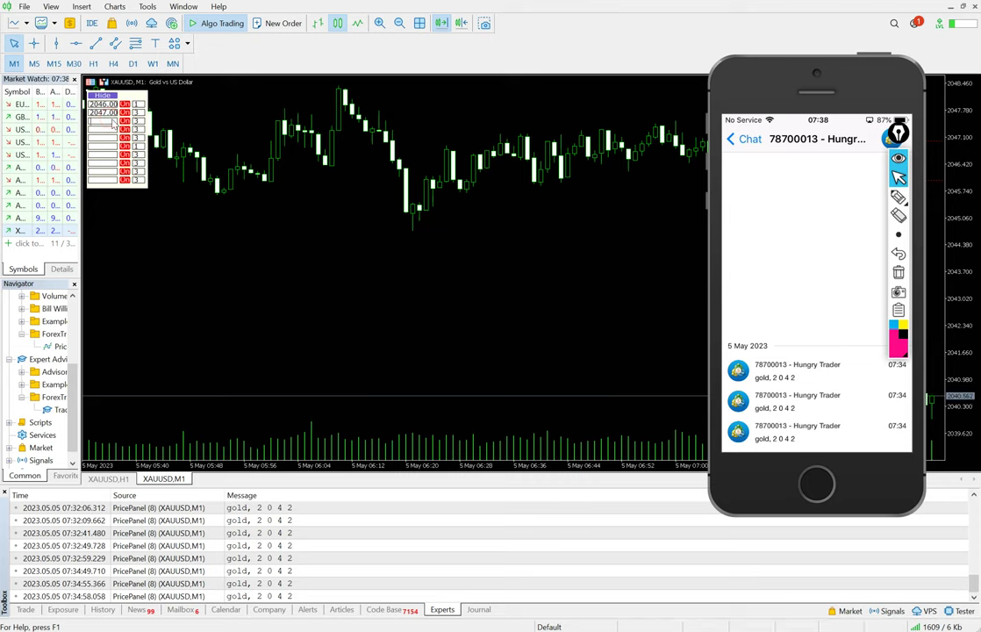
Enter the alert prices 2041, 2042 and 2040 in the third, fourth and fifth rows of the price panel.
{"action": "left_click", "coordinate": [112, 121]}
{"action": "type", "text": "2041"}
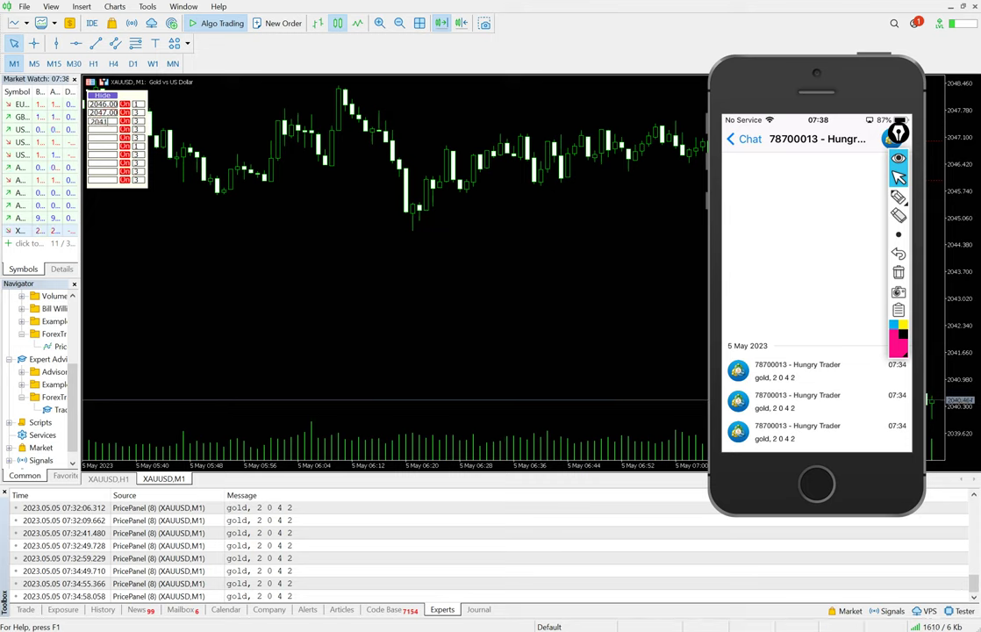
{"action": "key", "text": "Return"}
{"action": "left_click", "coordinate": [100, 130]}
{"action": "type", "text": "2042"}
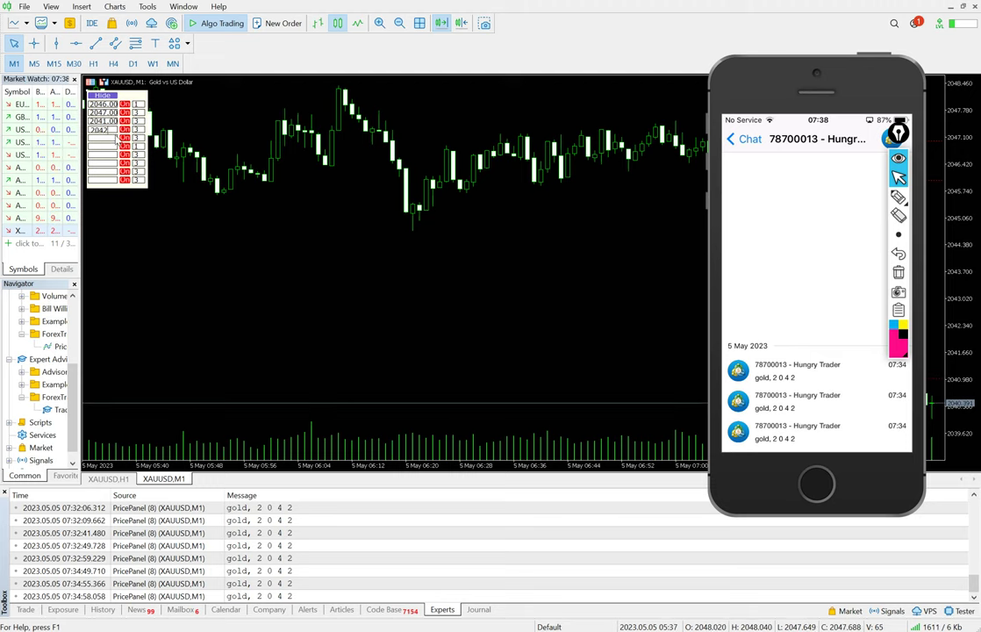
{"action": "key", "text": "Return"}
{"action": "left_click", "coordinate": [117, 139]}
{"action": "type", "text": "2040"}
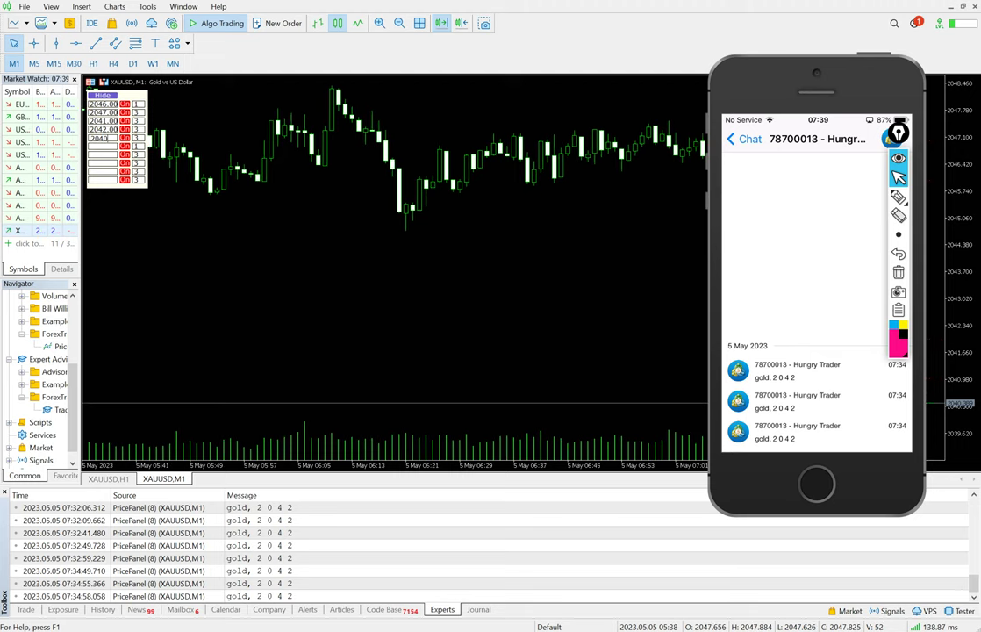
{"action": "key", "text": "Return"}
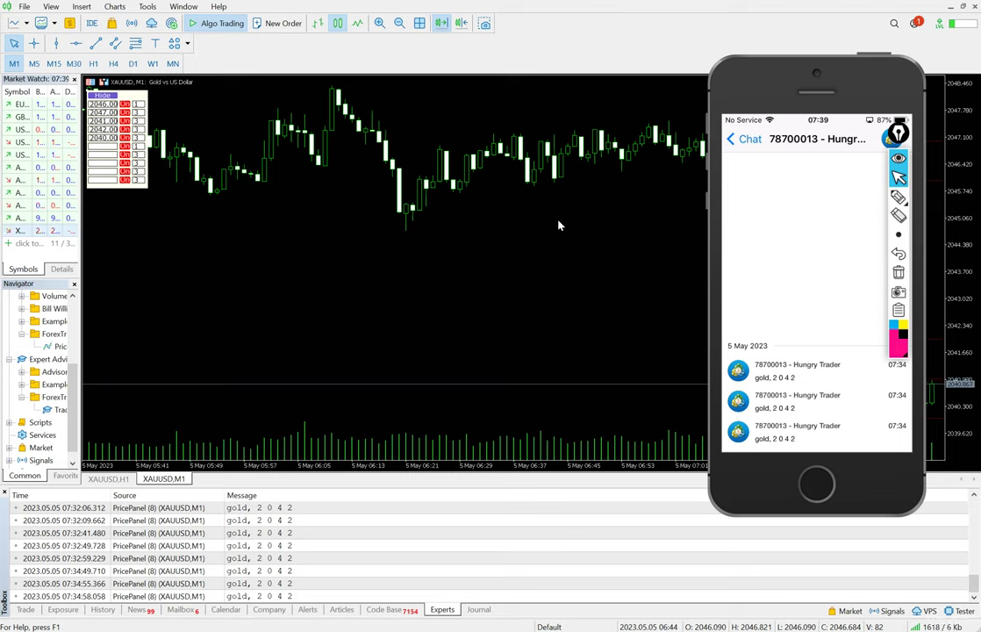
Move the annotation toolbar off the phone screen to the edge of the phone window.
{"action": "key", "text": "ctrl+shift+3"}
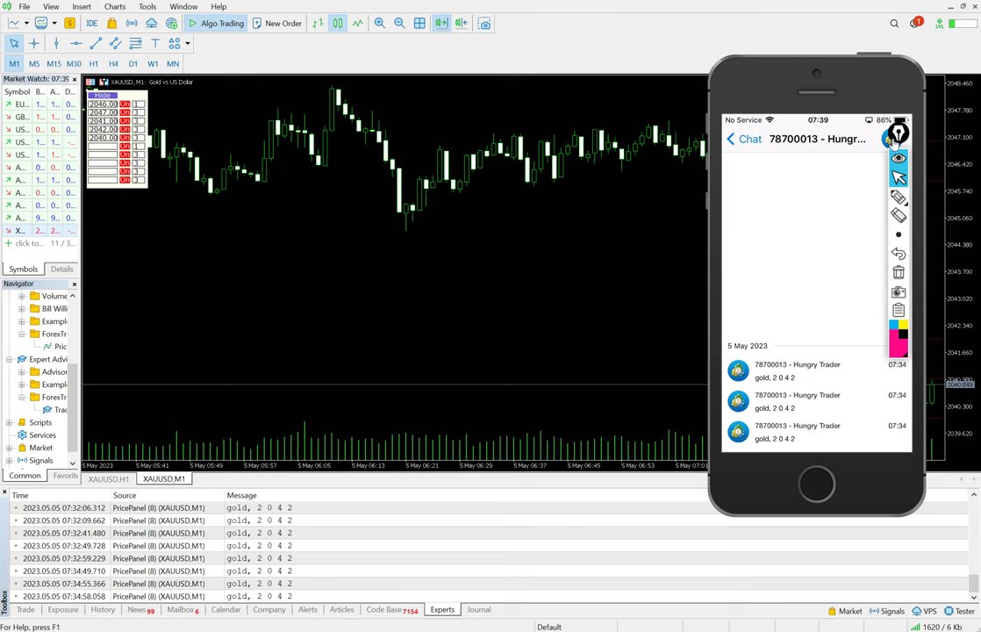
{"action": "mouse_move", "coordinate": [893, 136]}
{"action": "left_mouse_down"}
{"action": "mouse_move", "coordinate": [932, 133]}
{"action": "mouse_move", "coordinate": [936, 142]}
{"action": "left_mouse_up"}
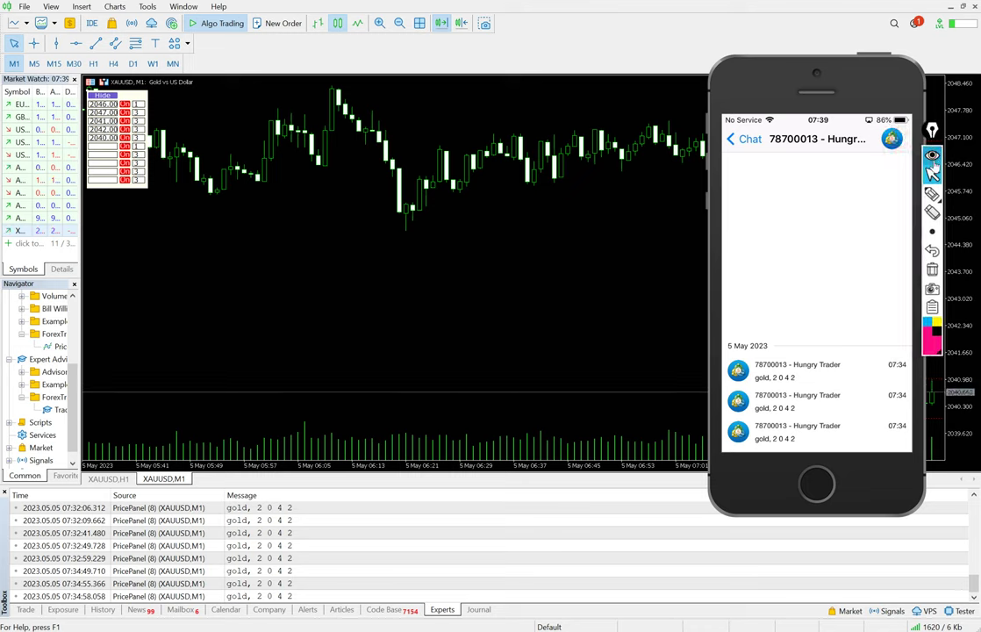
{"action": "left_click", "coordinate": [932, 193]}
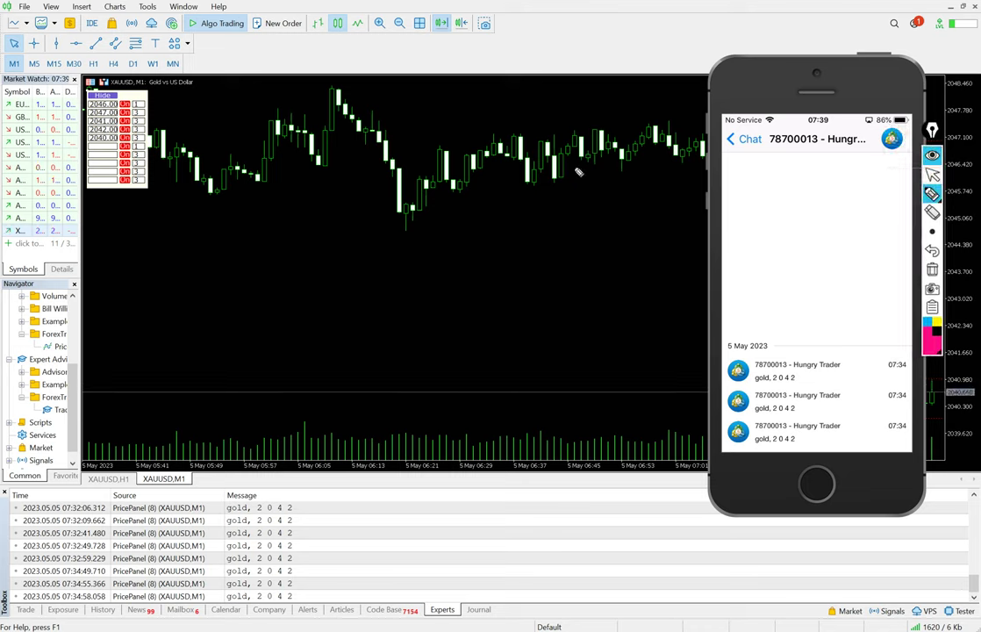
{"action": "left_click", "coordinate": [625, 125]}
{"action": "left_click_drag", "start_coordinate": [830, 50], "coordinate": [649, 69]}
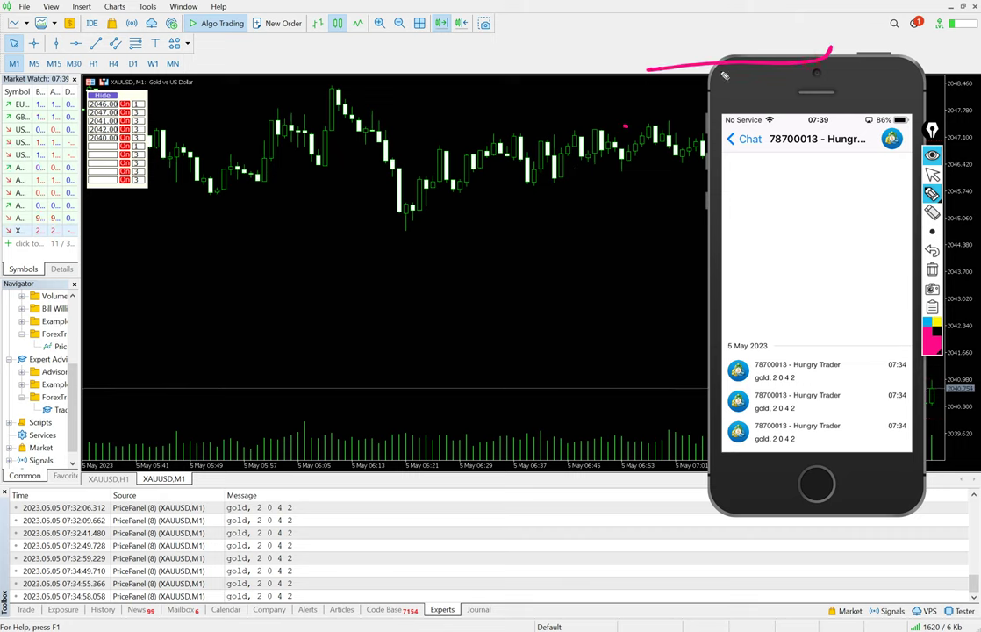
{"action": "key", "text": "ctrl+shift+7"}
{"action": "key", "text": "ctrl+shift+2"}
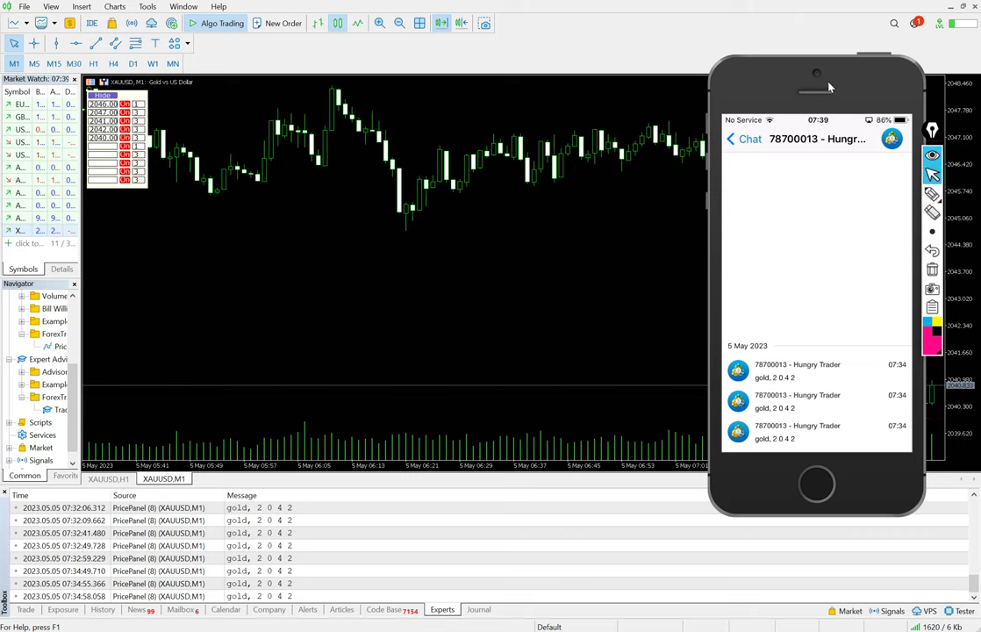
Move the phone window aside to uncover the latest candles on the chart.
{"action": "left_click_drag", "start_coordinate": [827, 83], "coordinate": [793, 88]}
{"action": "left_click", "coordinate": [932, 193]}
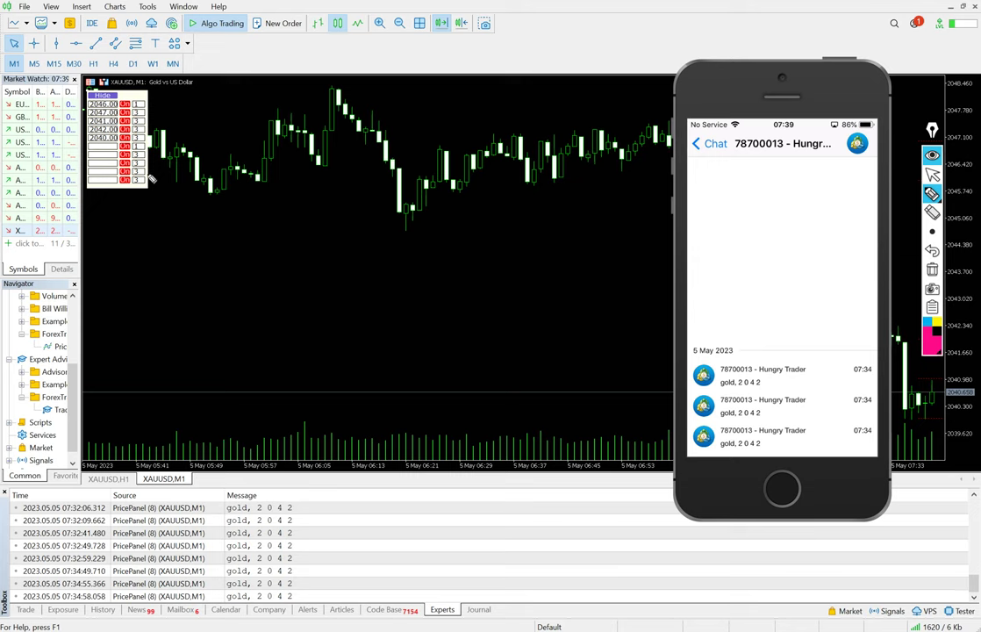
{"action": "key", "text": "ctrl+shift+2"}
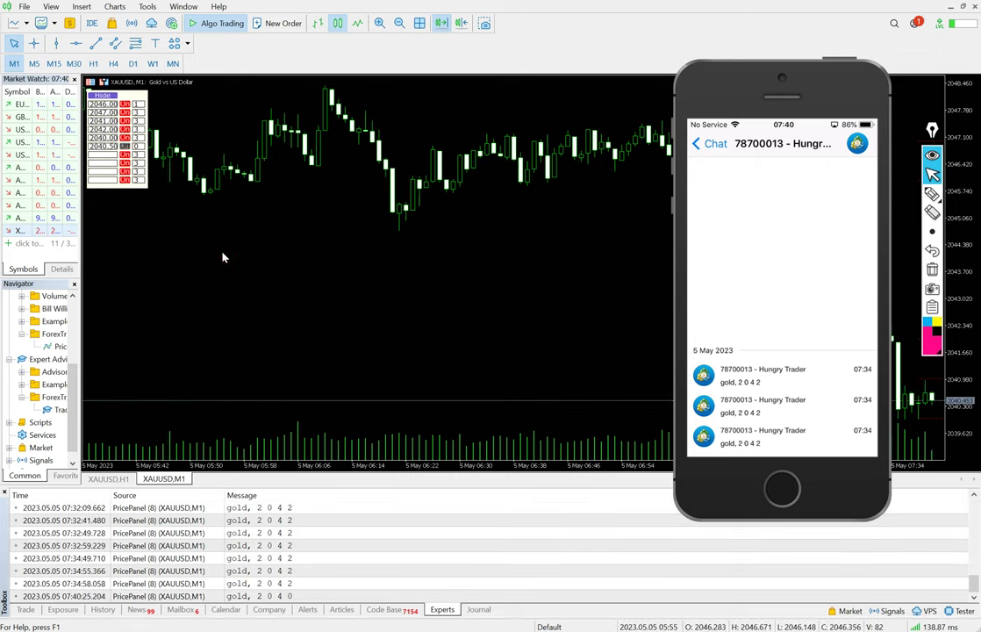
Reposition the phone window lower and further from the price scale so its message list and the latest candles are both visible.
{"action": "key", "text": "ctrl+shift+3"}
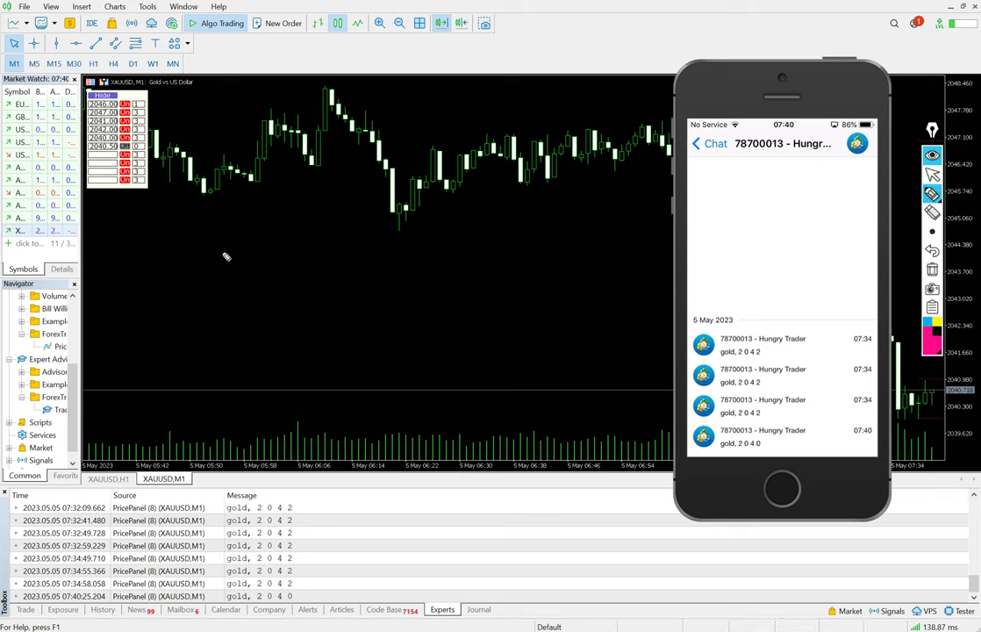
{"action": "left_click_drag", "start_coordinate": [747, 442], "coordinate": [725, 492]}
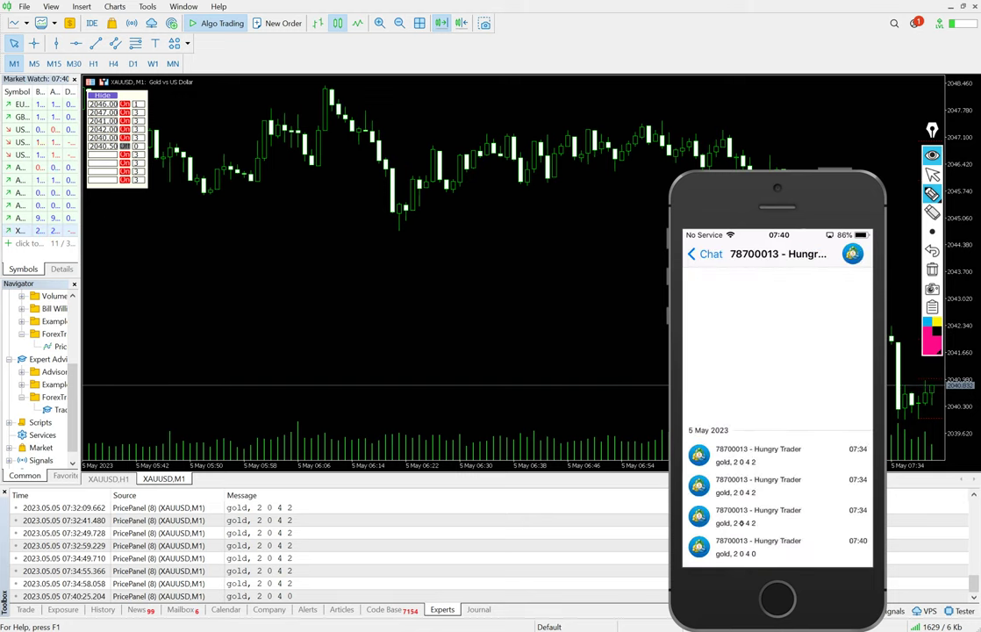
{"action": "left_click_drag", "start_coordinate": [727, 493], "coordinate": [687, 488]}
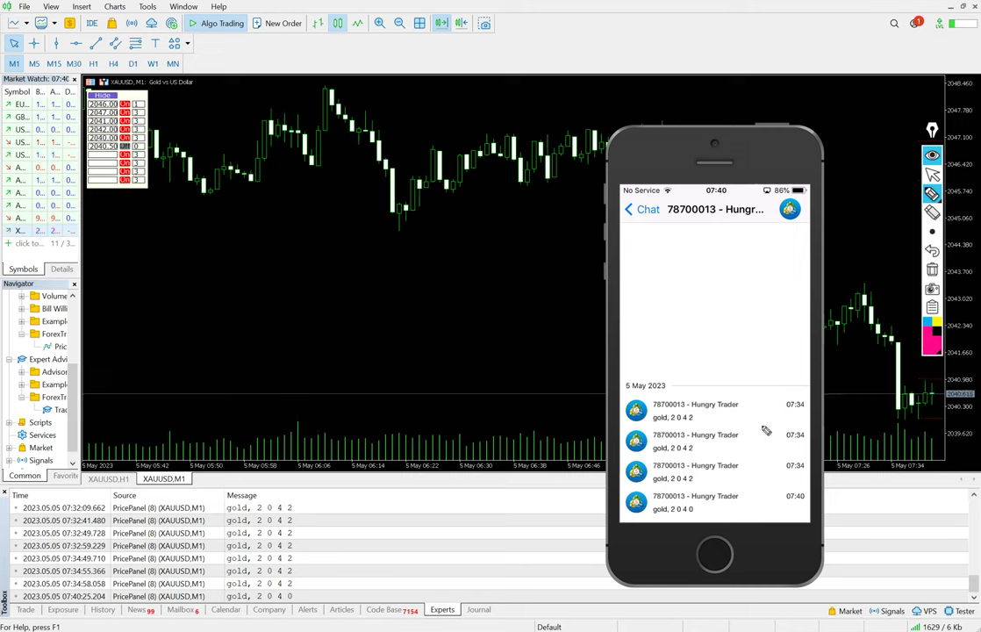
Circle the newest phone alert, "gold, 2 0 4 0", with the annotation pen and clear the drawing.
{"action": "mouse_move", "coordinate": [691, 488]}
{"action": "left_mouse_down"}
{"action": "mouse_move", "coordinate": [605, 469]}
{"action": "mouse_move", "coordinate": [793, 543]}
{"action": "mouse_move", "coordinate": [789, 498]}
{"action": "left_mouse_up"}
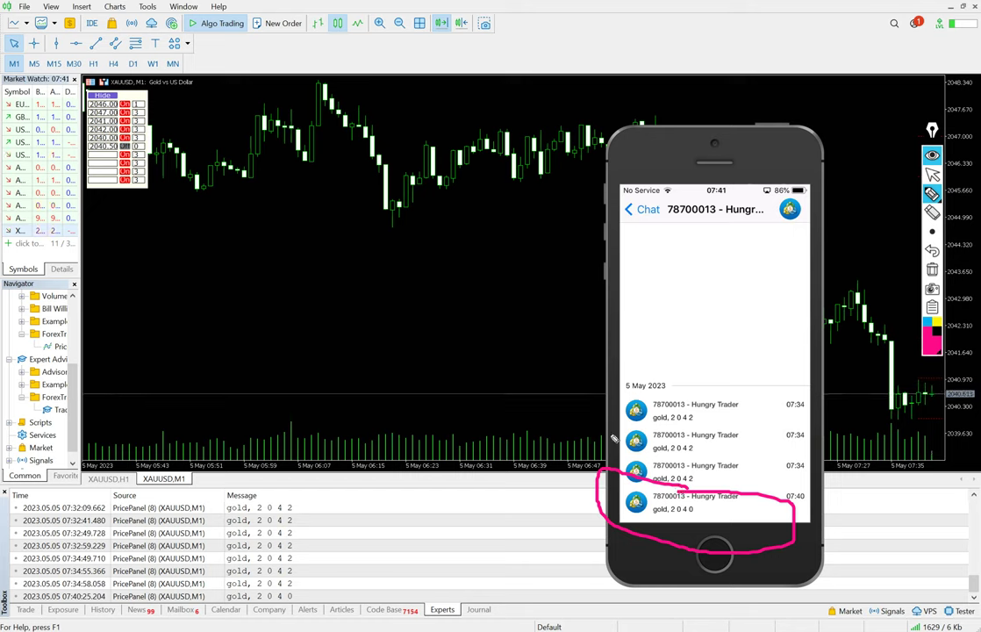
{"action": "key", "text": "ctrl+shift+7"}
{"action": "key", "text": "ctrl+shift+2"}
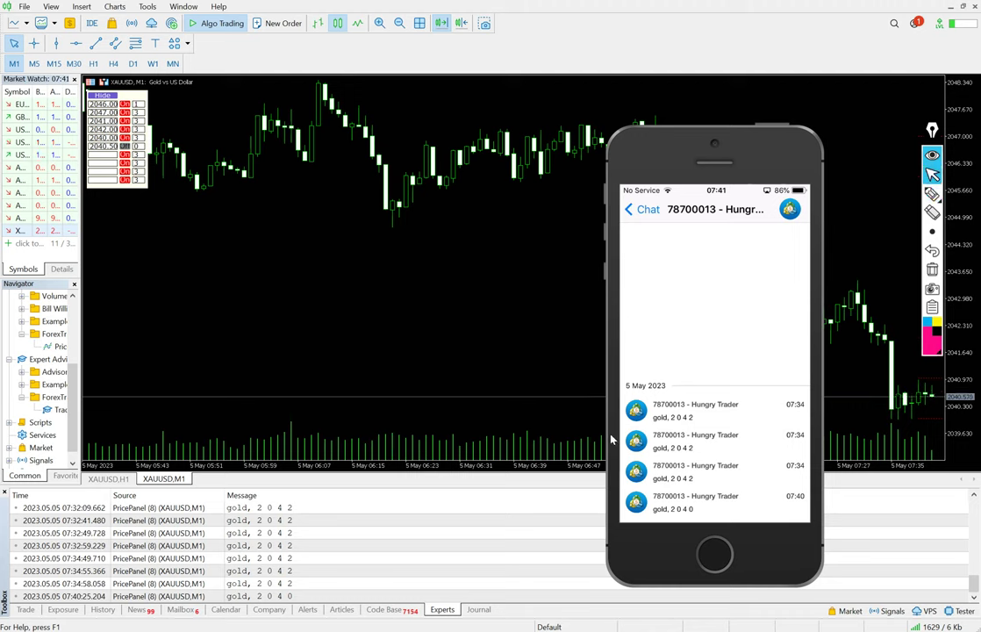
Circle the newest phone alert, "gold, 2 0 4 1", with the annotation pen and reposition the phone window beside the indicator list.
{"action": "key", "text": "ctrl+shift+3"}
{"action": "mouse_move", "coordinate": [664, 492]}
{"action": "left_mouse_down"}
{"action": "mouse_move", "coordinate": [717, 503]}
{"action": "mouse_move", "coordinate": [650, 493]}
{"action": "left_mouse_up"}
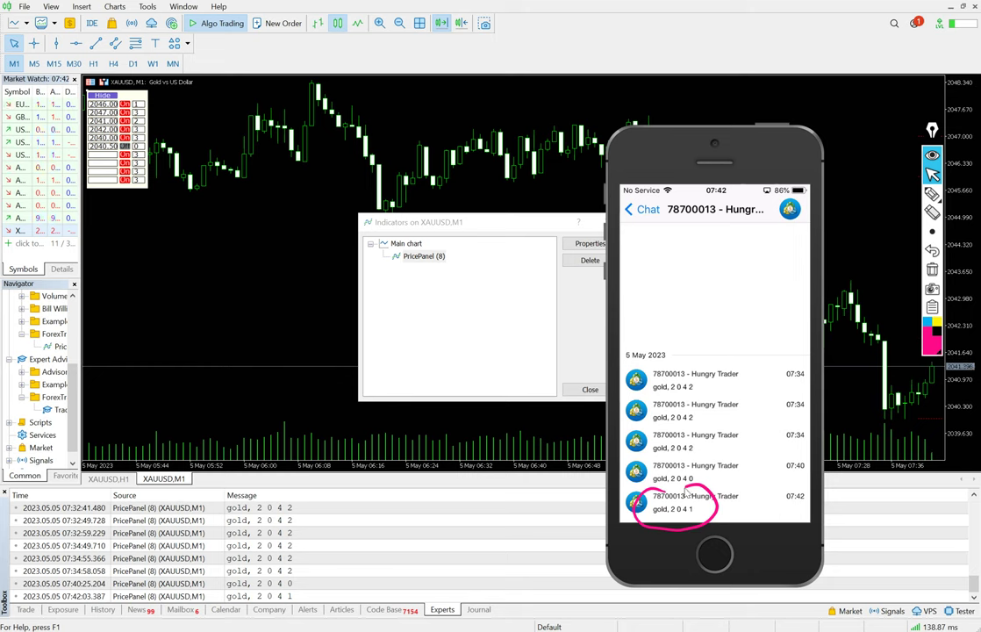
{"action": "left_click_drag", "start_coordinate": [638, 453], "coordinate": [665, 462]}
{"action": "key", "text": "ctrl+shift+3"}
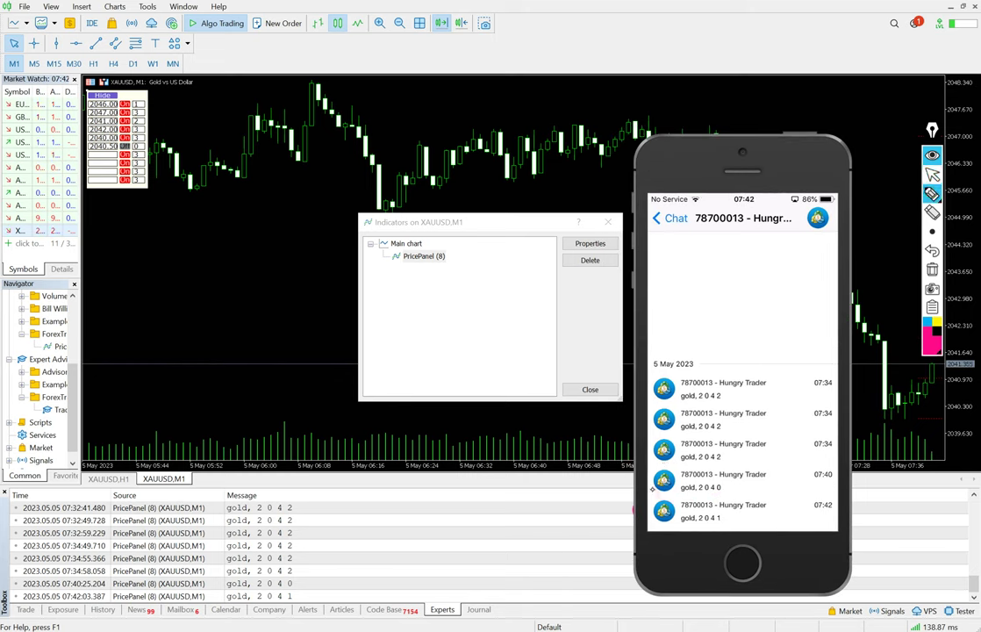
{"action": "mouse_move", "coordinate": [683, 470]}
{"action": "left_mouse_down"}
{"action": "mouse_move", "coordinate": [717, 497]}
{"action": "mouse_move", "coordinate": [692, 473]}
{"action": "left_mouse_up"}
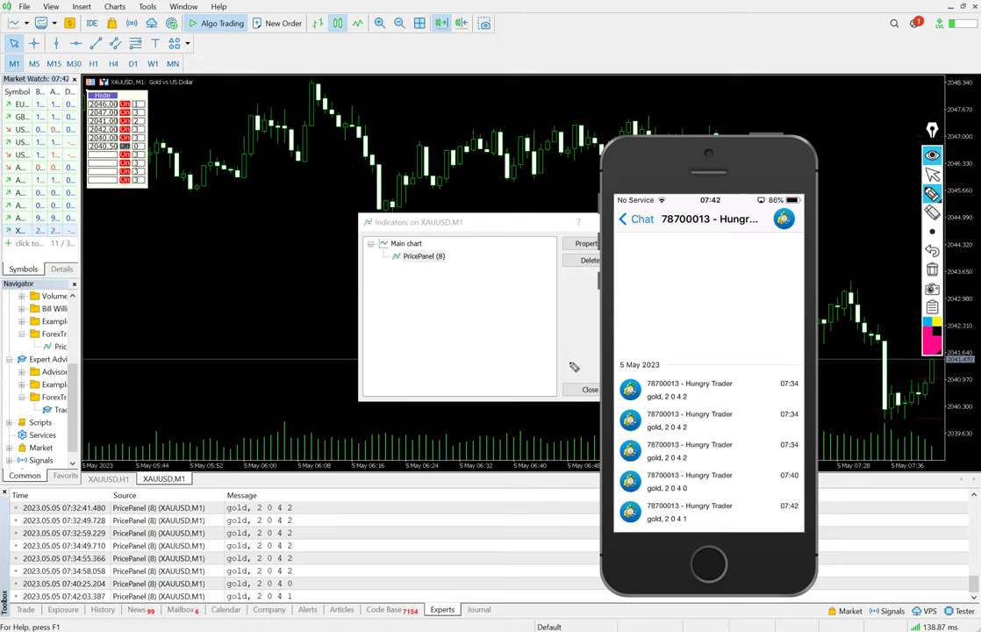
Open the input settings of the PricePanel (8) indicator from the indicator list and activate the annotation pen.
{"action": "left_click", "coordinate": [443, 258]}
{"action": "double_click", "coordinate": [442, 258]}
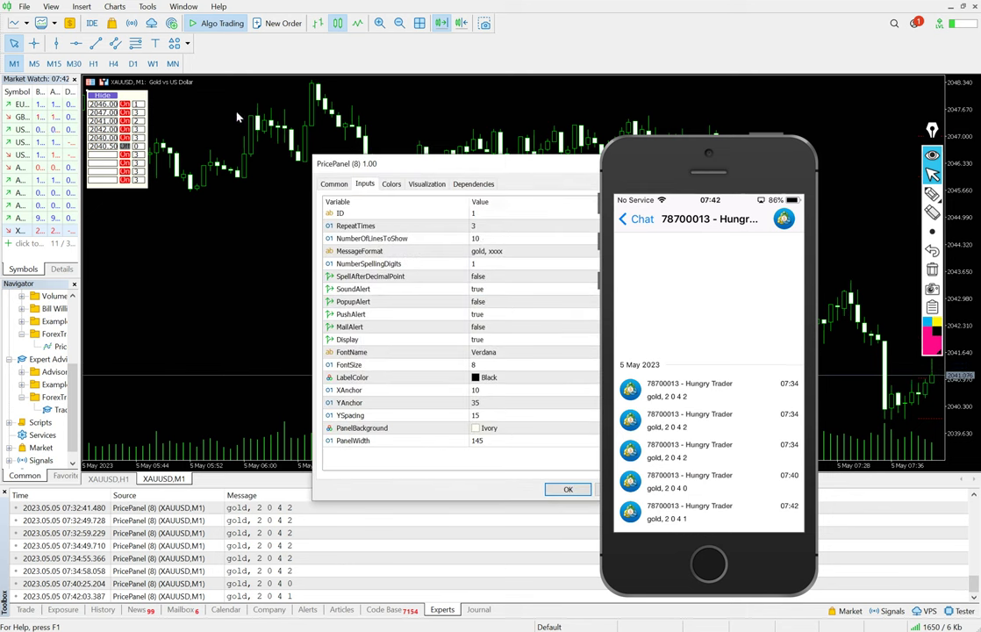
{"action": "key", "text": "ctrl+shift+3"}
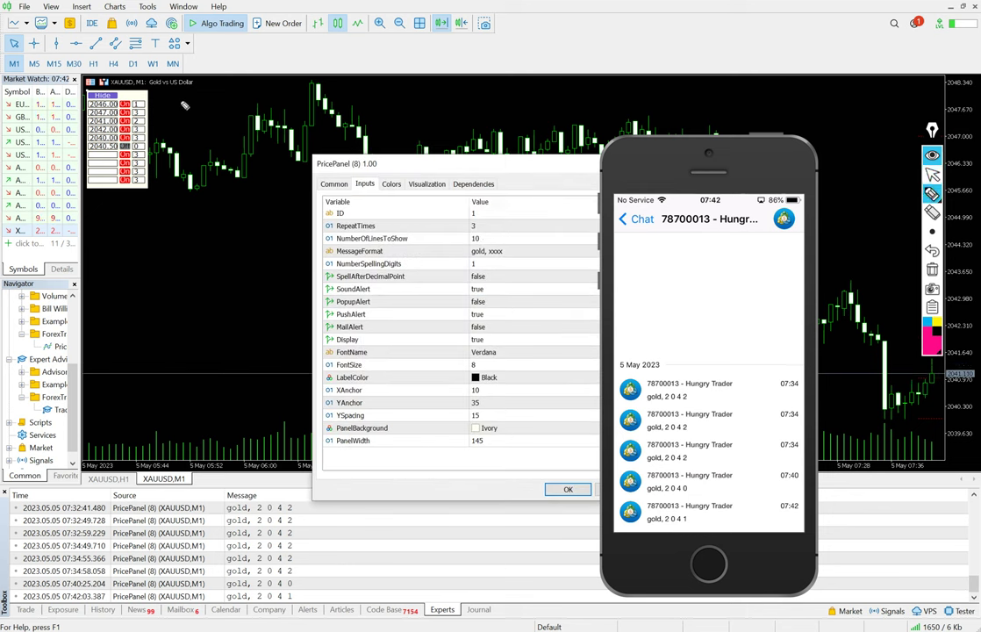
With the annotation pen, draw loops beside the chart's price panel, a tick below it and a "2" next to the ID input.
{"action": "mouse_move", "coordinate": [183, 104]}
{"action": "left_mouse_down"}
{"action": "mouse_move", "coordinate": [201, 120]}
{"action": "mouse_move", "coordinate": [174, 108]}
{"action": "left_mouse_up"}
{"action": "mouse_move", "coordinate": [115, 216]}
{"action": "left_mouse_down"}
{"action": "mouse_move", "coordinate": [147, 165]}
{"action": "mouse_move", "coordinate": [132, 195]}
{"action": "left_mouse_up"}
{"action": "left_click_drag", "start_coordinate": [504, 209], "coordinate": [519, 219]}
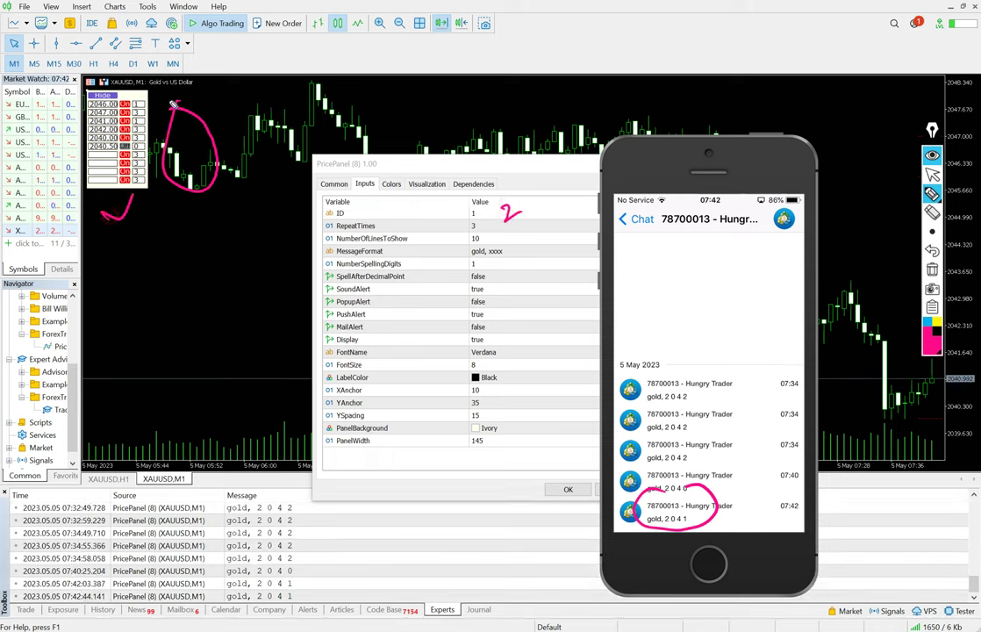
{"action": "mouse_move", "coordinate": [174, 104]}
{"action": "left_mouse_down"}
{"action": "mouse_move", "coordinate": [230, 140]}
{"action": "mouse_move", "coordinate": [167, 118]}
{"action": "left_mouse_up"}
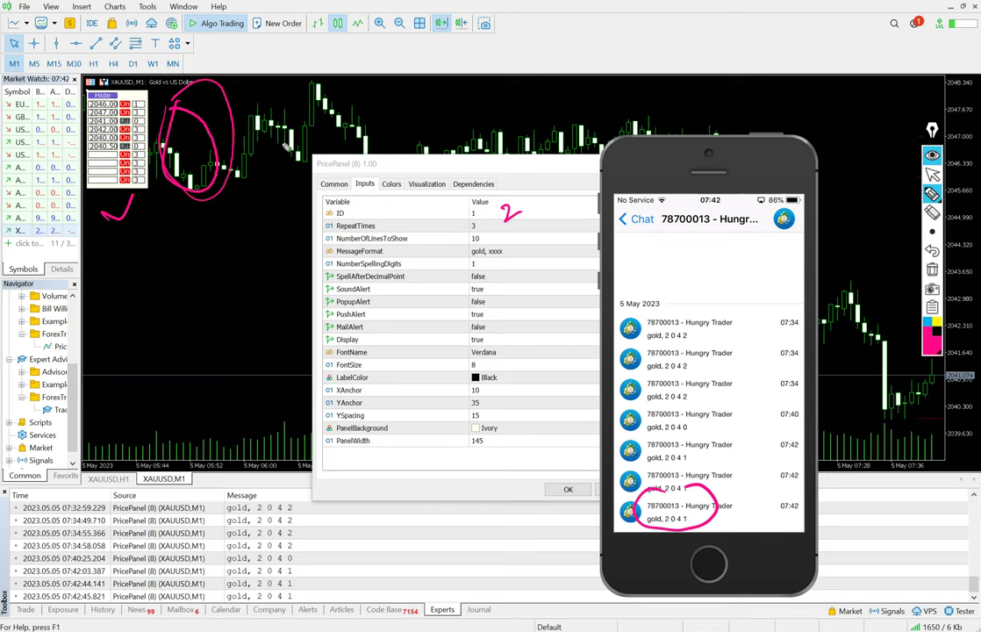
Circle the repeat counter of the 2041.00 alert, mark the RepeatTimes input with the annotation pen and clear all drawings.
{"action": "mouse_move", "coordinate": [121, 116]}
{"action": "left_mouse_down"}
{"action": "mouse_move", "coordinate": [133, 134]}
{"action": "mouse_move", "coordinate": [146, 117]}
{"action": "left_mouse_up"}
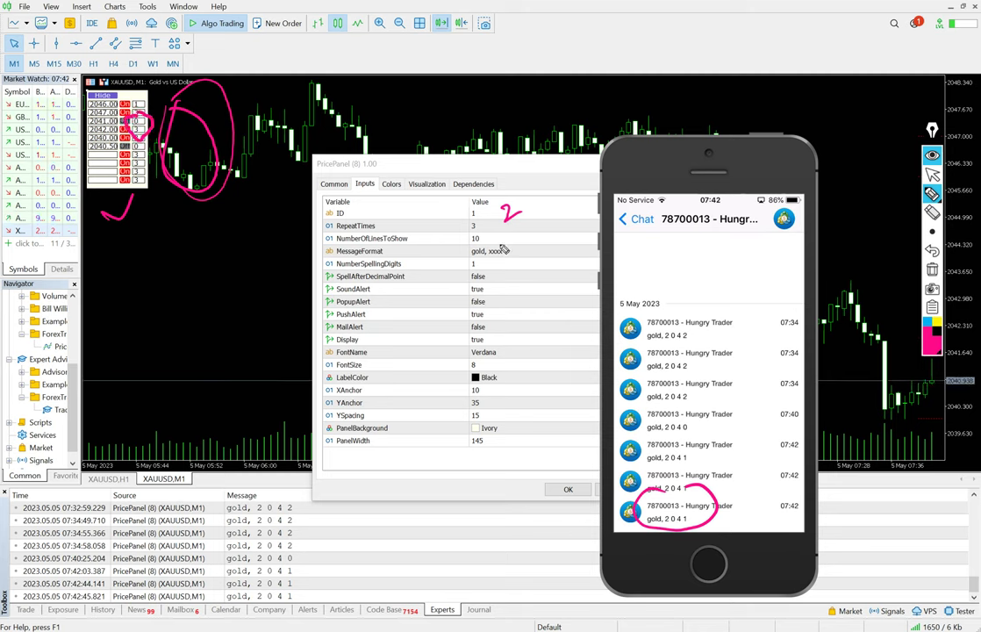
{"action": "left_click_drag", "start_coordinate": [532, 226], "coordinate": [549, 220]}
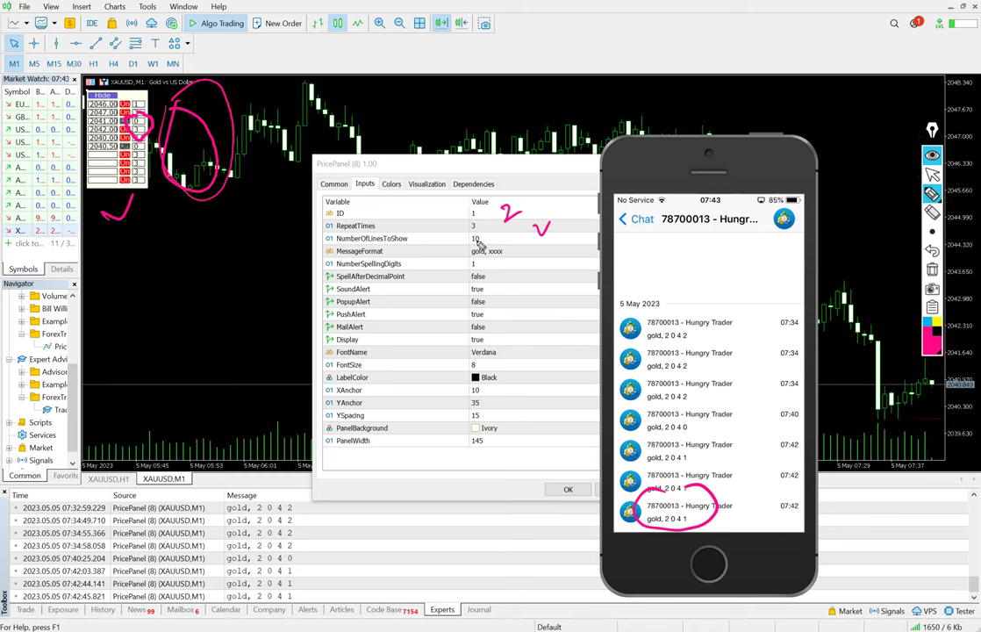
{"action": "left_click_drag", "start_coordinate": [496, 226], "coordinate": [514, 217]}
{"action": "key", "text": "ctrl+shift+7"}
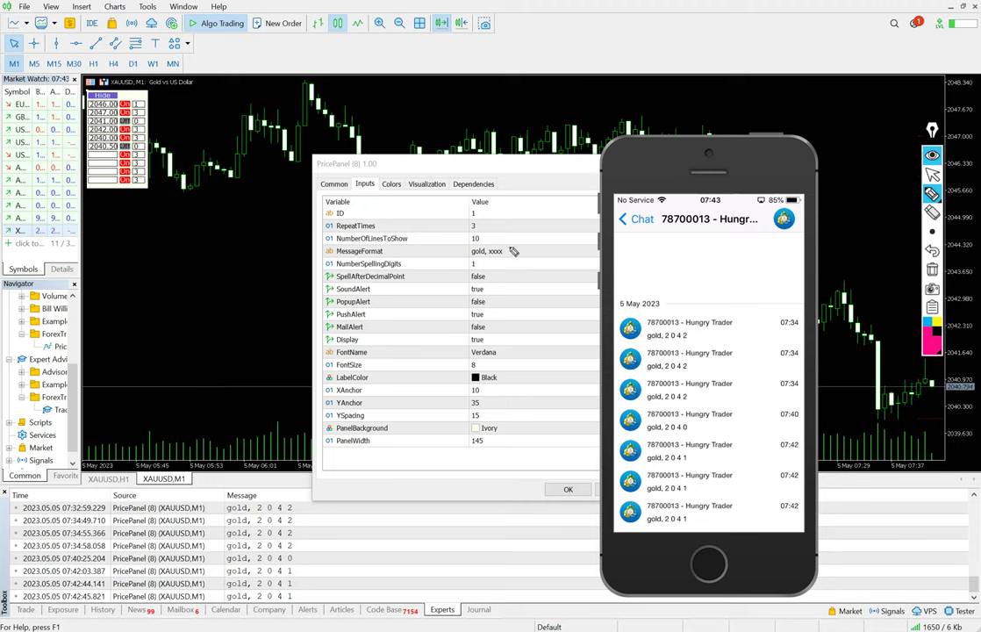
Change the indicator's MessageFormat input to "breakout, xxxx", apply the settings and close the indicator list.
{"action": "double_click", "coordinate": [481, 251]}
{"action": "left_click", "coordinate": [494, 253]}
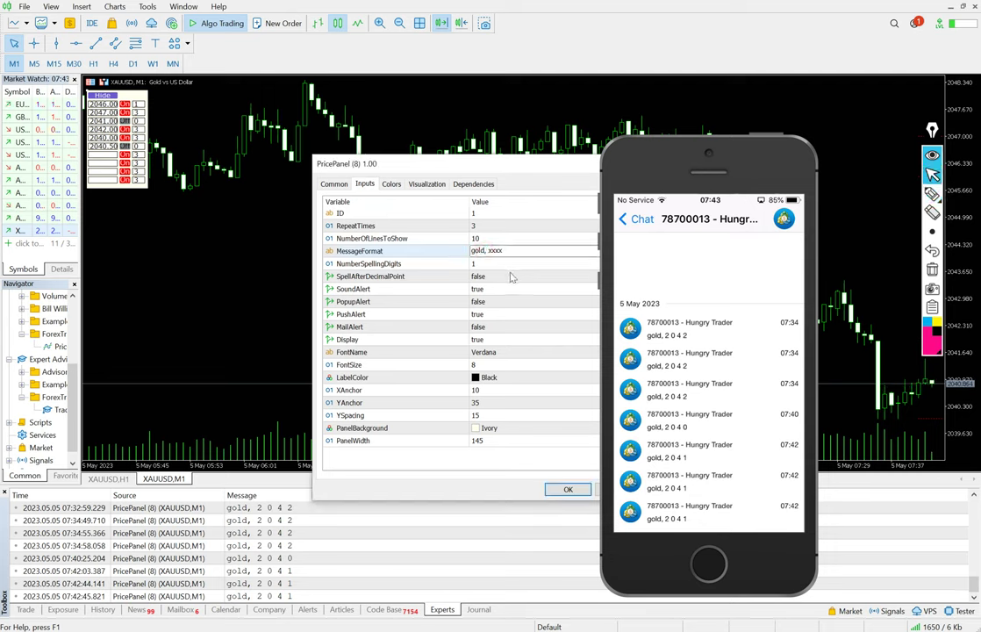
{"action": "key", "text": "Left"}
{"action": "key", "text": "Left"}
{"action": "key", "text": "Left"}
{"action": "key", "text": "Left"}
{"action": "key", "text": "BackSpace"}
{"action": "key", "text": "BackSpace"}
{"action": "key", "text": "BackSpace"}
{"action": "key", "text": "BackSpace"}
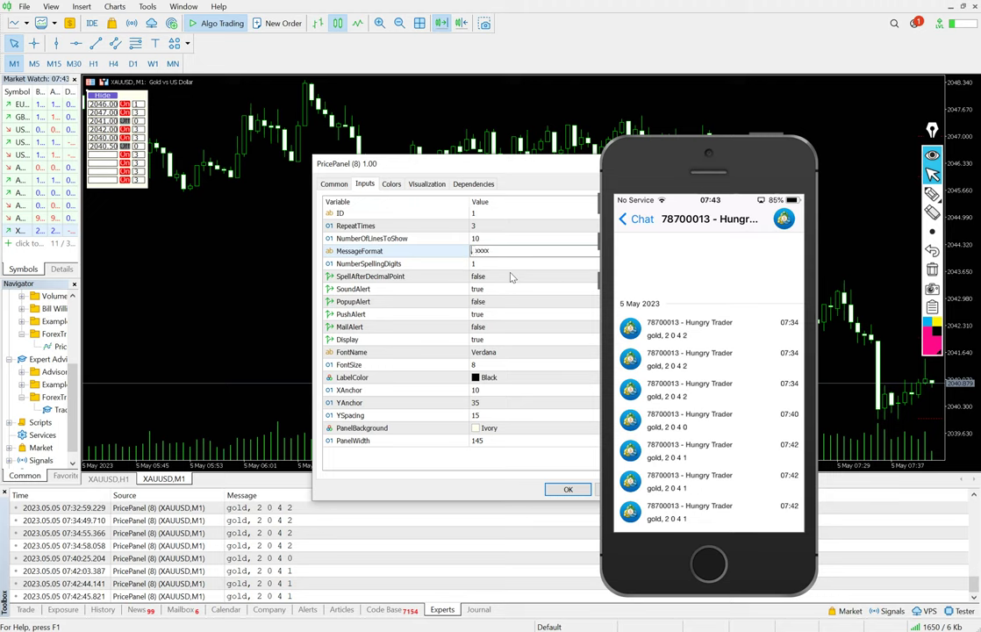
{"action": "type", "text": "breakout"}
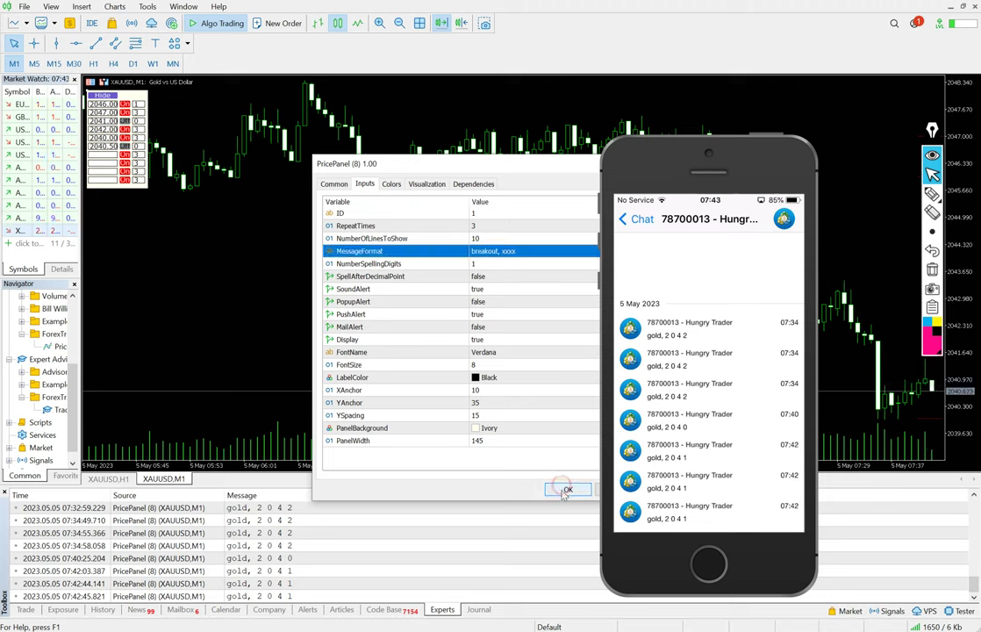
{"action": "left_click", "coordinate": [565, 489]}
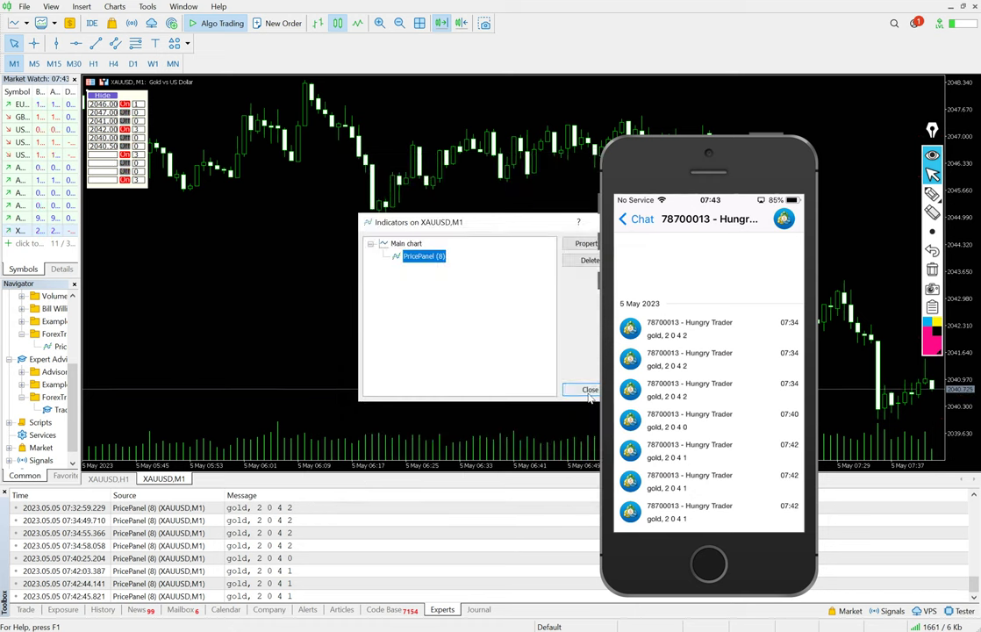
{"action": "left_click", "coordinate": [589, 390]}
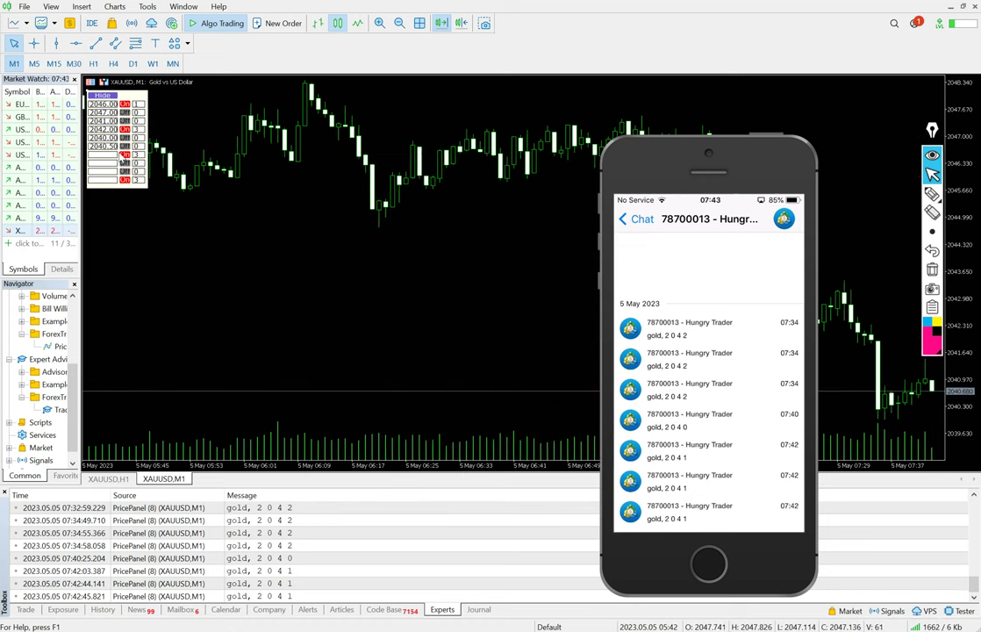
Enter 2040.5 as an alert price in the first empty row of the price panel.
{"action": "type", "text": "2040"}
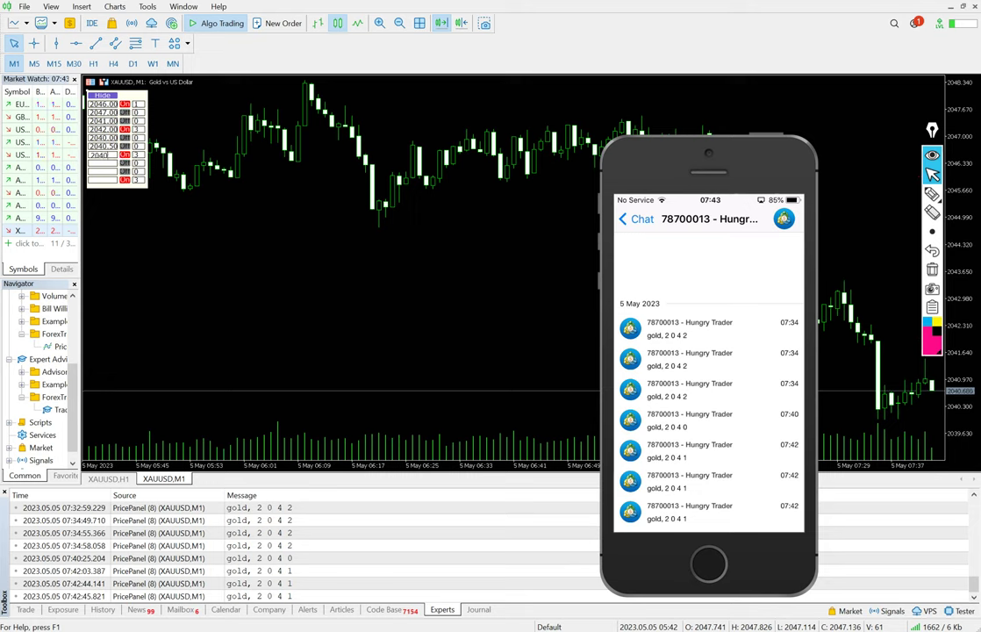
{"action": "type", "text": ".5"}
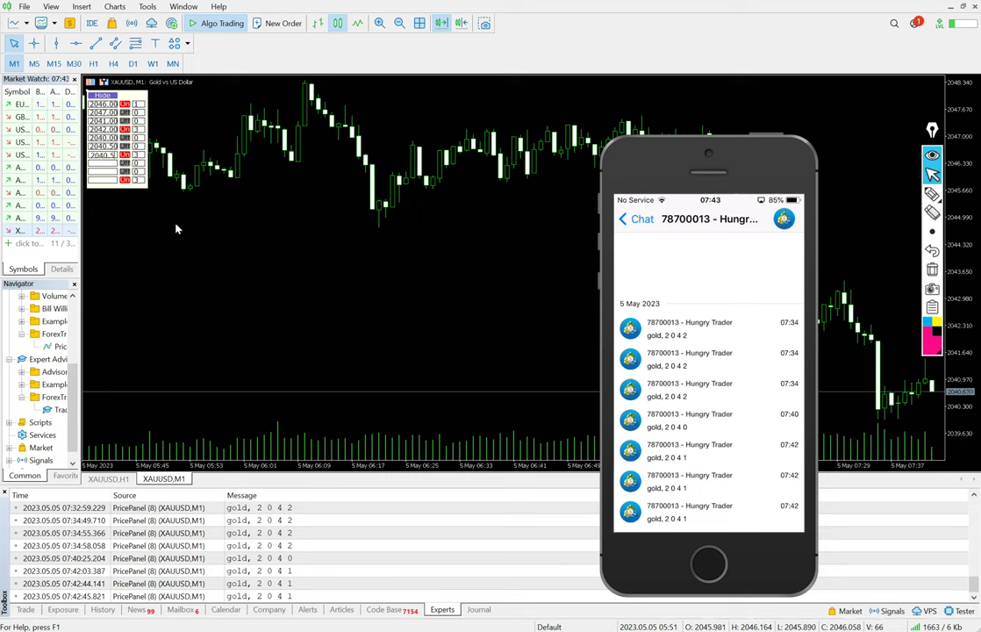
{"action": "key", "text": "Return"}
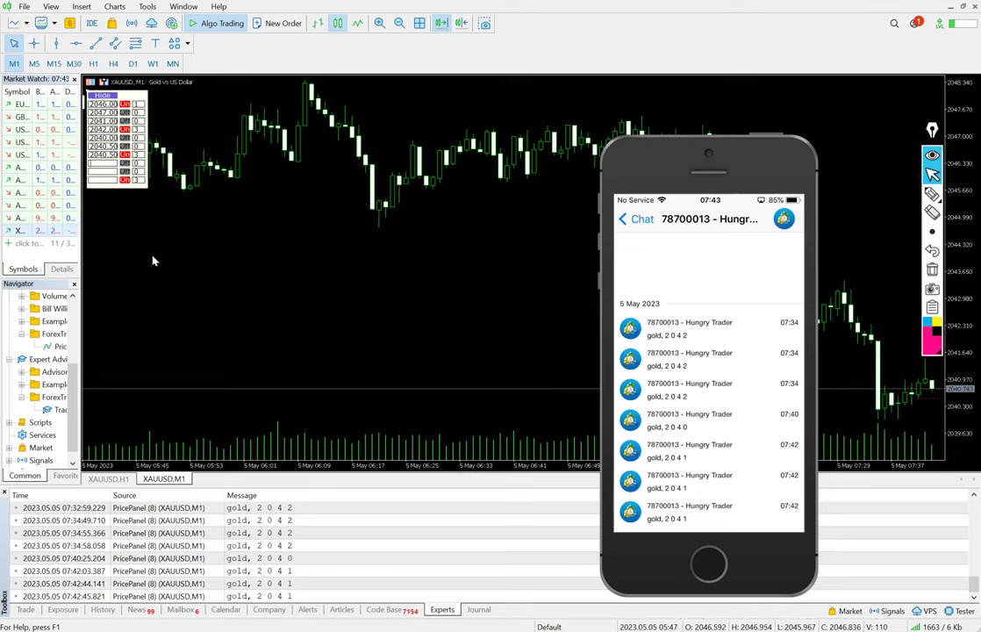
Add alert prices 2041 and 2042 in the next two empty panel rows and switch on their repeat function.
{"action": "type", "text": "2041"}
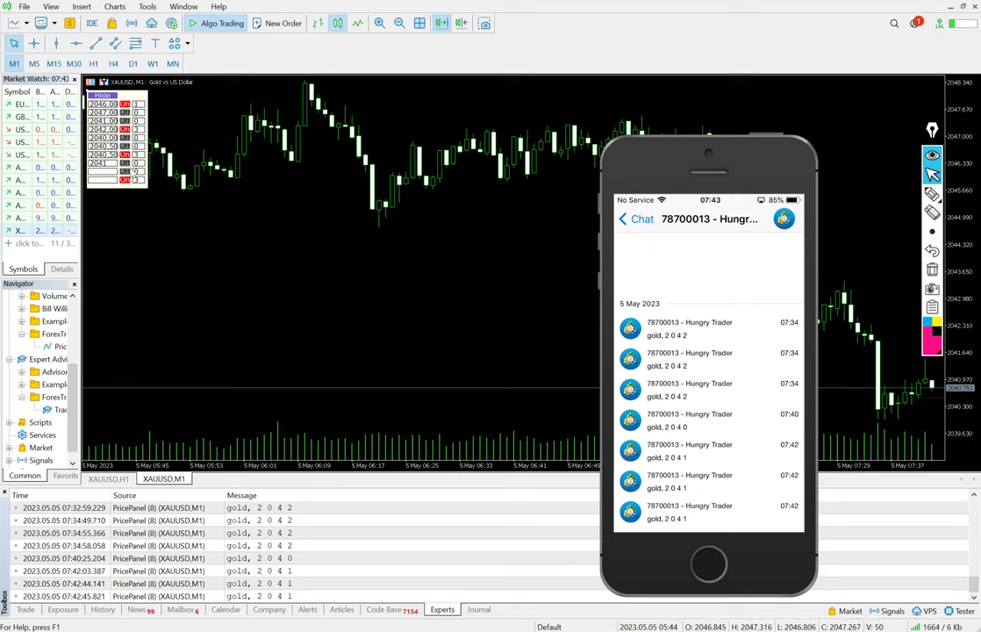
{"action": "left_click", "coordinate": [124, 163]}
{"action": "left_click", "coordinate": [111, 175]}
{"action": "type", "text": "20"}
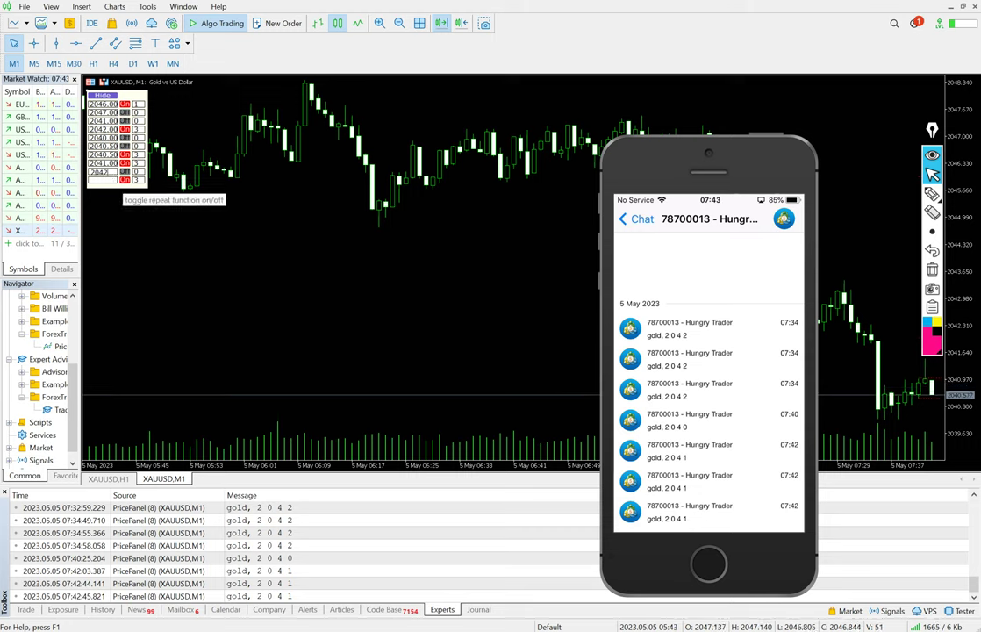
{"action": "type", "text": "42"}
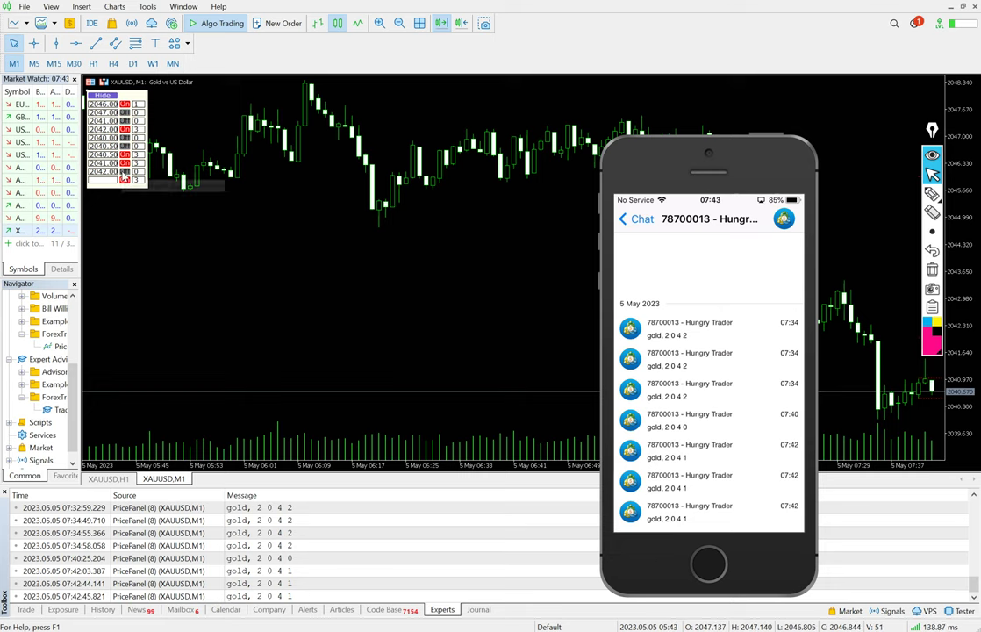
{"action": "left_click", "coordinate": [125, 173]}
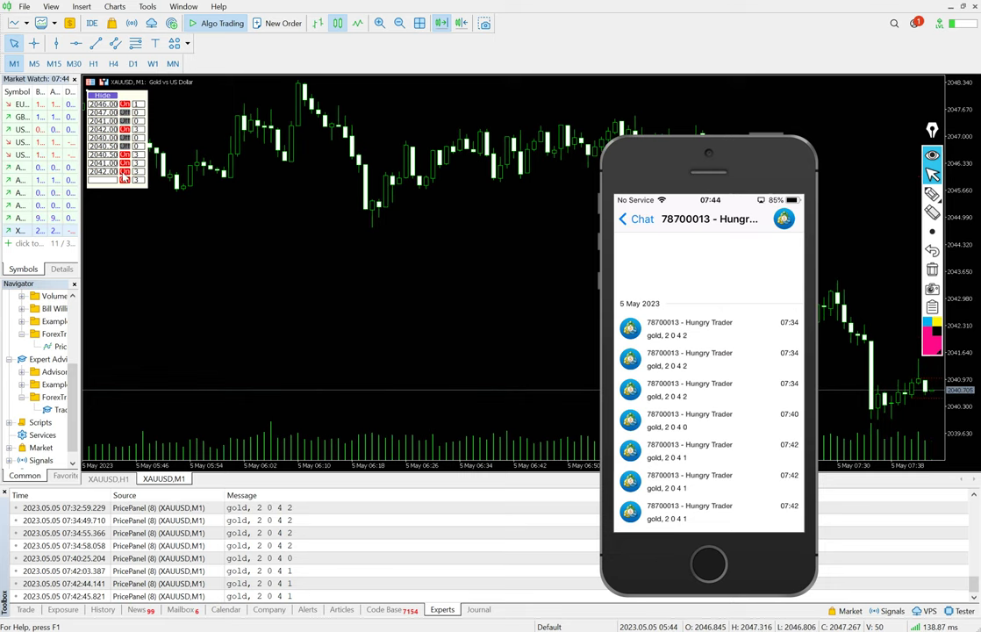
Switch the repeat function back on for the upper 2040.50, 2040.00, 2041.00 and 2047.00 rows that are off.
{"action": "left_click", "coordinate": [125, 146]}
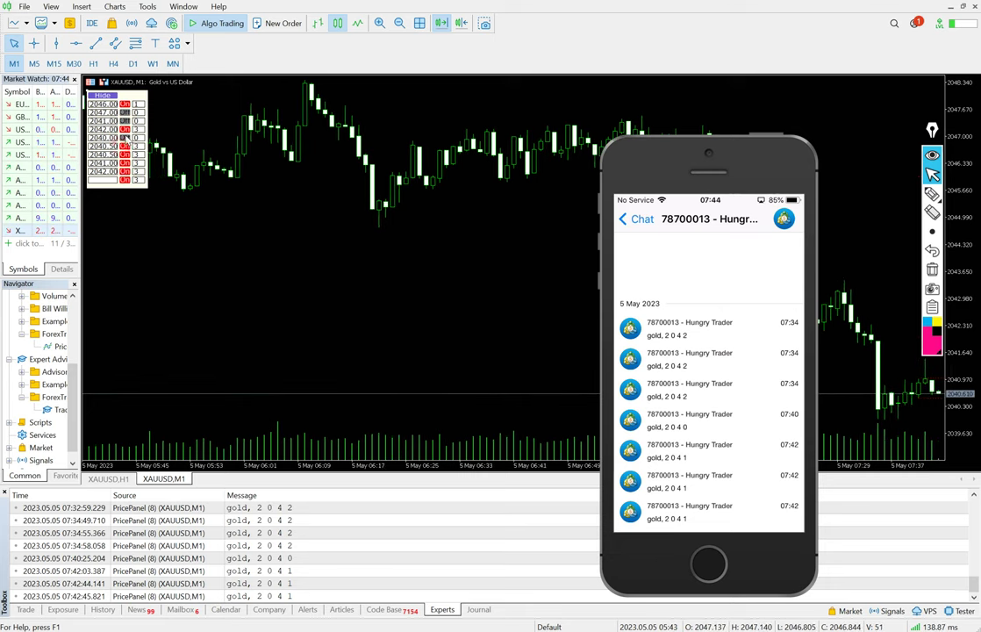
{"action": "left_click", "coordinate": [125, 137]}
{"action": "left_click", "coordinate": [125, 120]}
{"action": "left_click", "coordinate": [124, 112]}
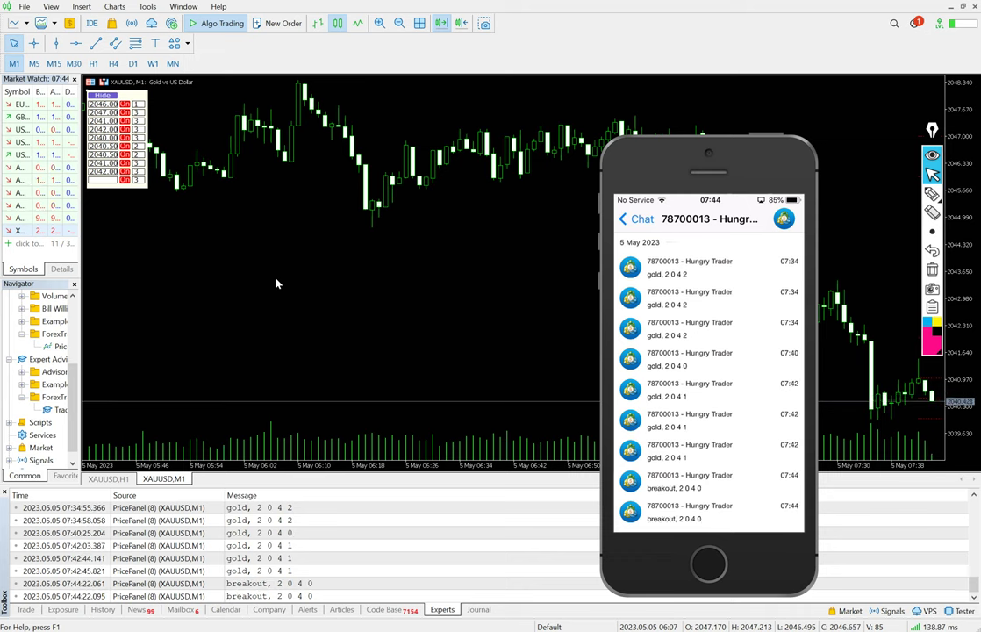
Circle the two newest phone alerts, "breakout, 2 0 4 0", with the annotation pen.
{"action": "key", "text": "ctrl+shift+3"}
{"action": "mouse_move", "coordinate": [631, 469]}
{"action": "left_mouse_down"}
{"action": "mouse_move", "coordinate": [709, 545]}
{"action": "mouse_move", "coordinate": [616, 462]}
{"action": "left_mouse_up"}
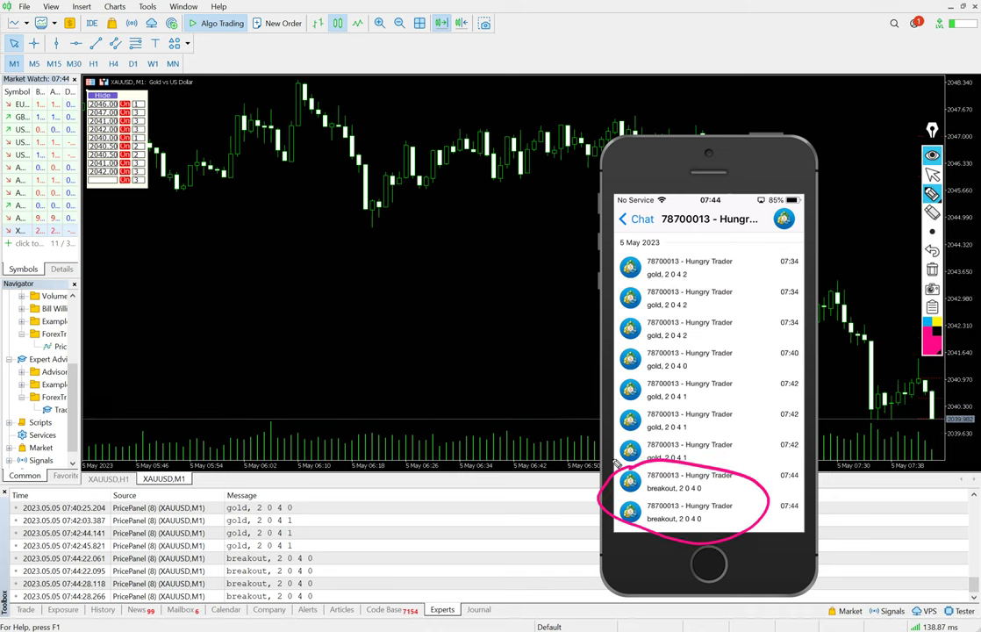